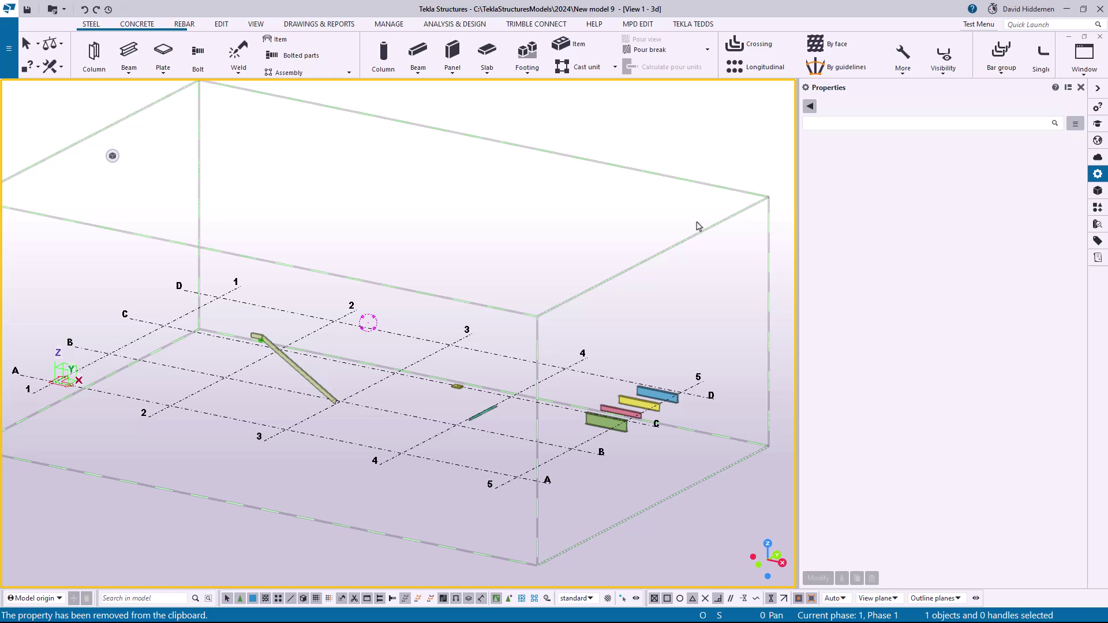
# Step: Zoom in on the four parallel coloured beams near grid line 5, between C and D
pyautogui.scroll(8, 668, 347)
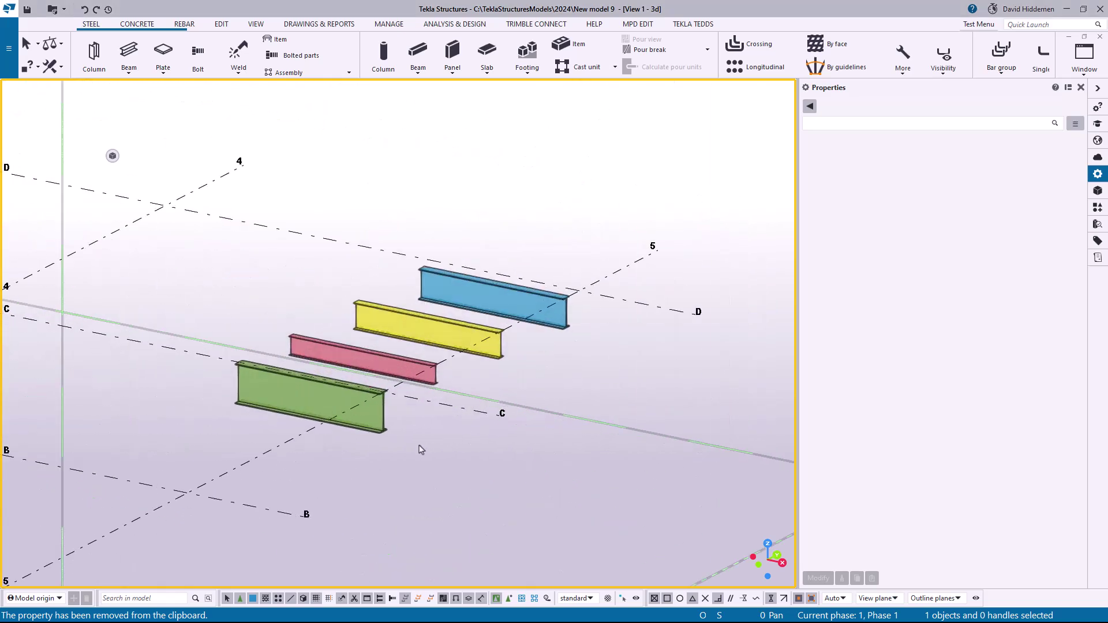
# Step: Copy all of the green W21X44 beam's properties to the clipboard
pyautogui.click(372, 430)
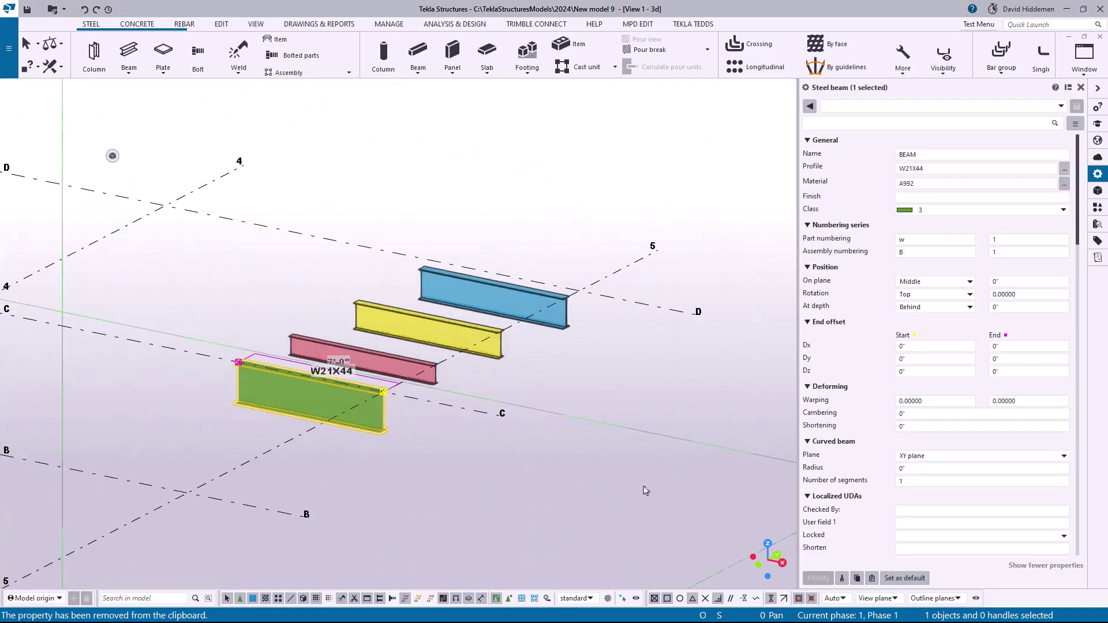
pyautogui.click(857, 579)
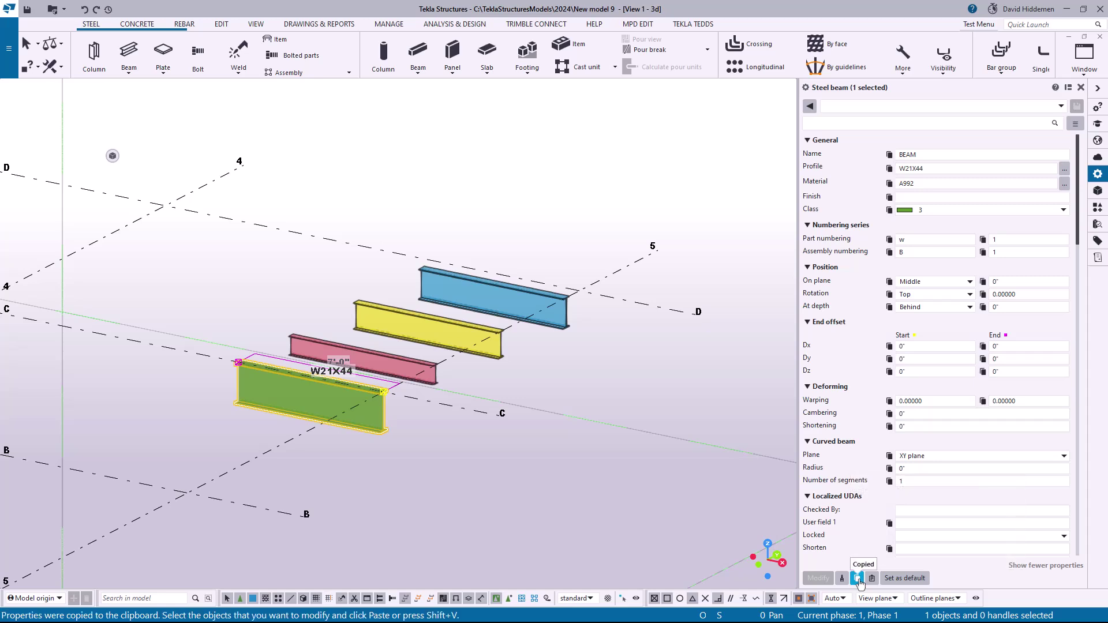
pyautogui.scroll(5, 430, 373)
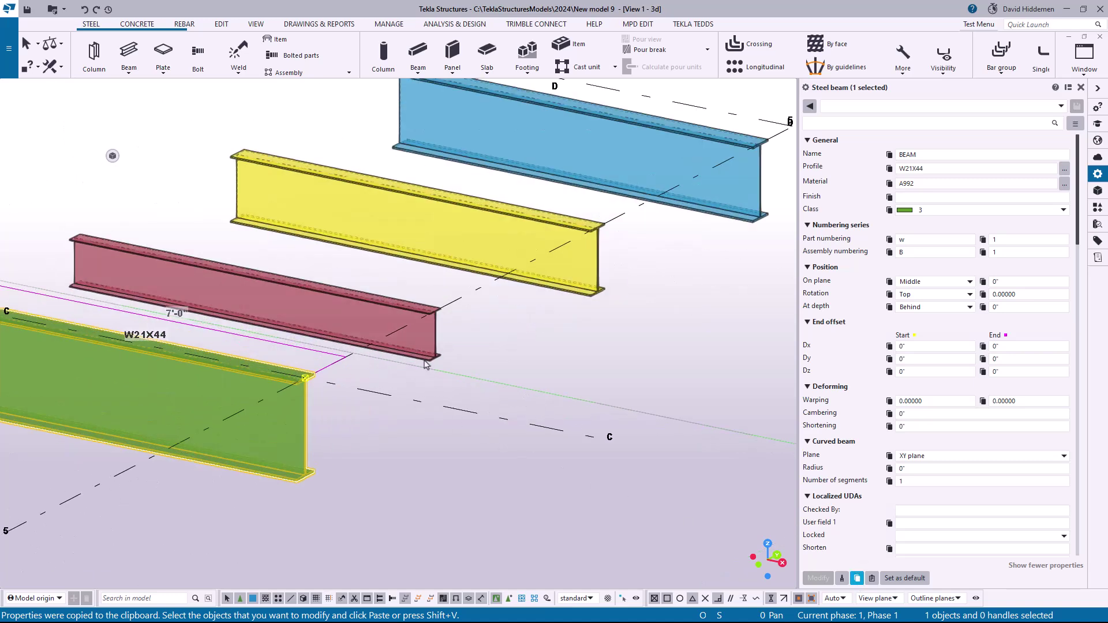
# Step: Paste them onto the pink W10X12 beam, undo the change, then reselect the green beam
pyautogui.click(427, 364)
pyautogui.click(872, 579)
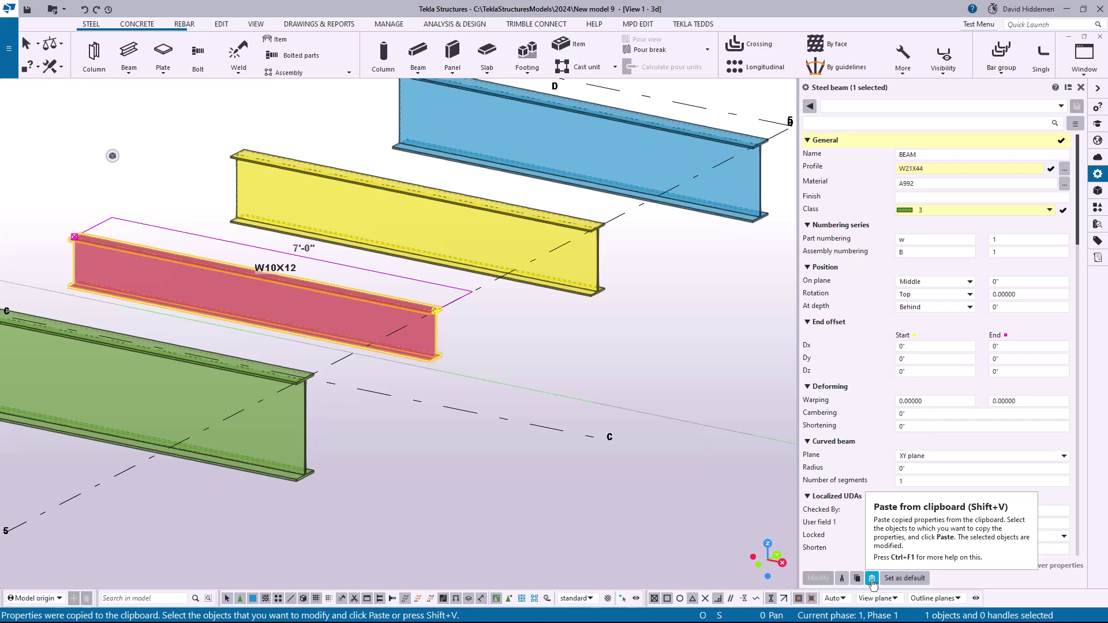
pyautogui.click(872, 580)
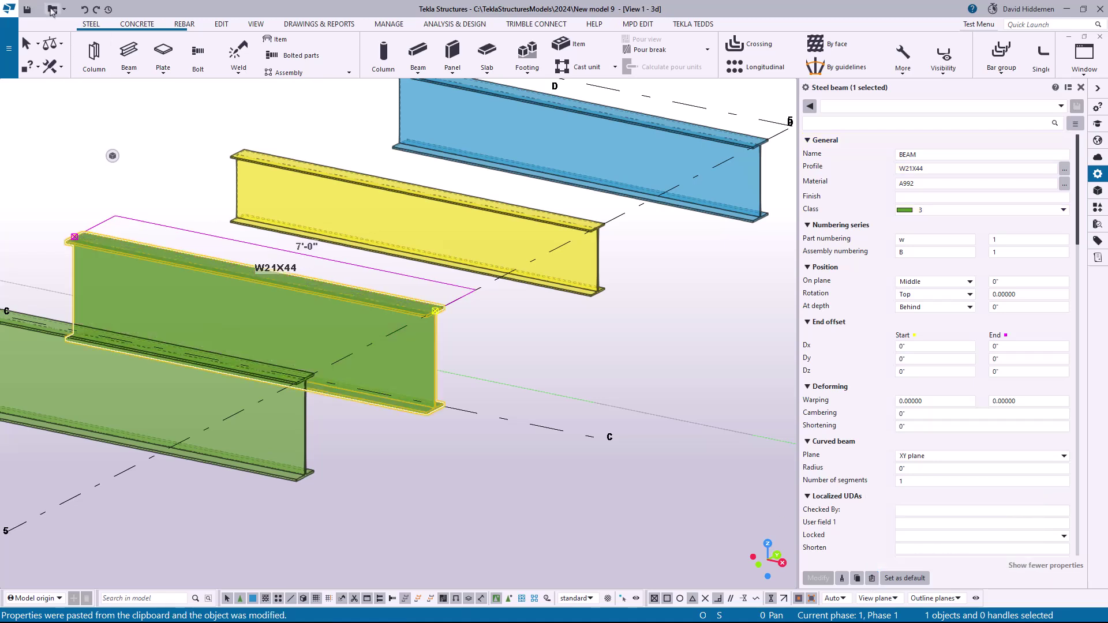
pyautogui.click(87, 10)
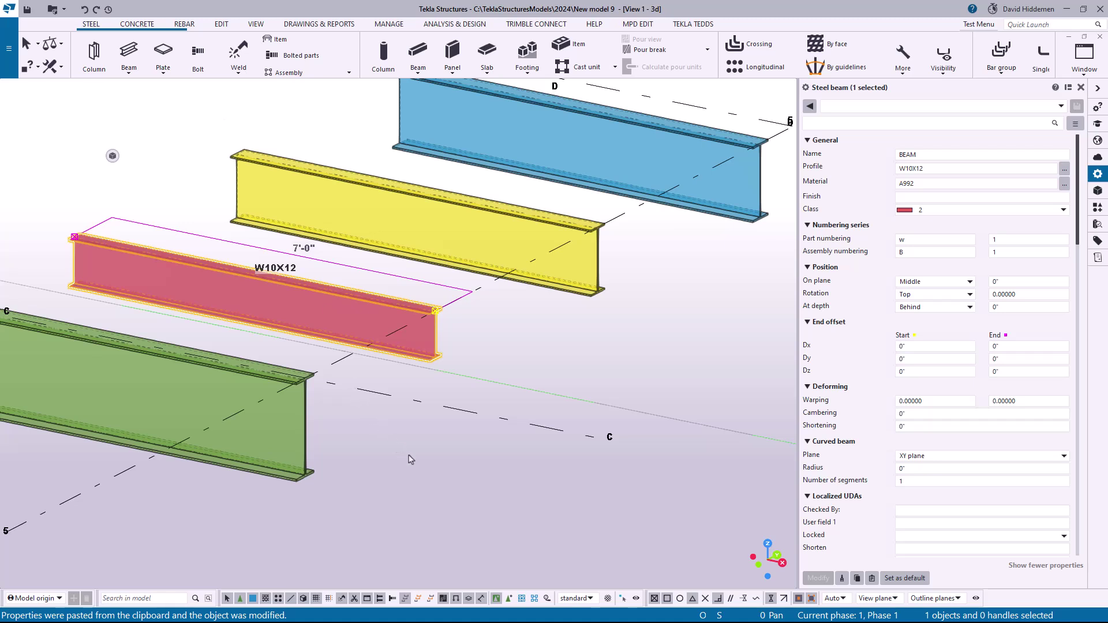
pyautogui.click(346, 471)
pyautogui.click(310, 476)
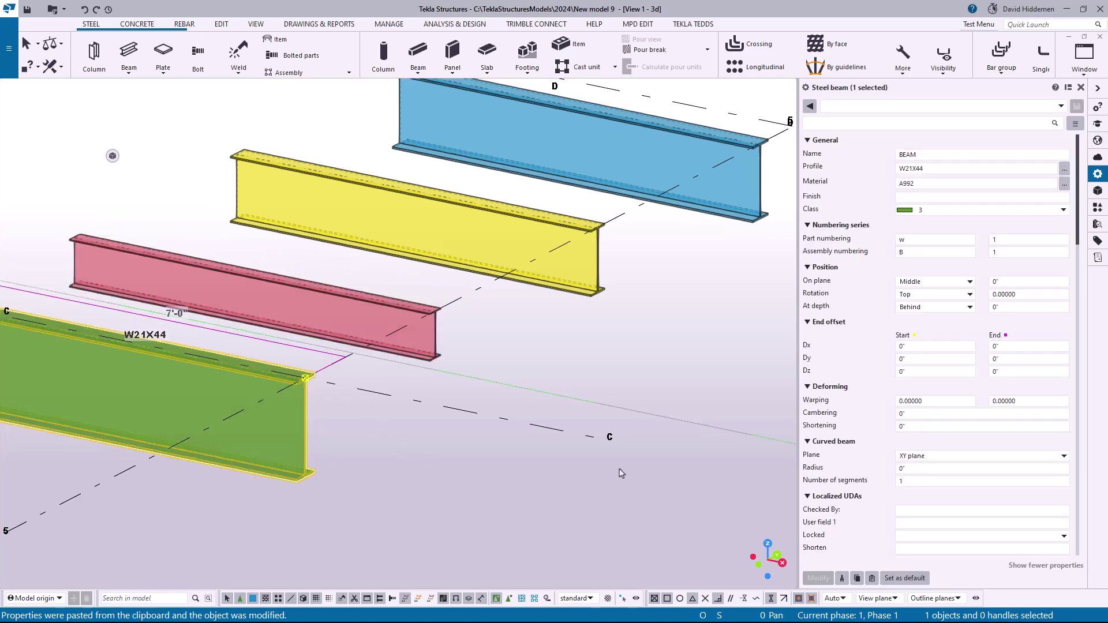
# Step: Copy the green beam's properties without Class and apply the W21X44 profile to the pink beam
pyautogui.click(858, 583)
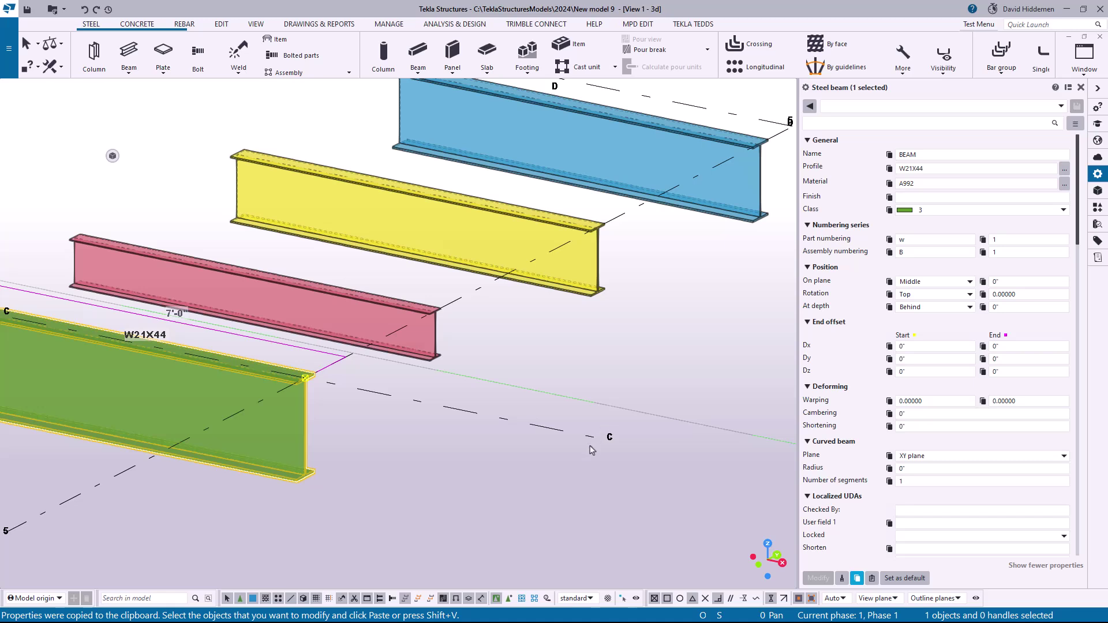
pyautogui.click(889, 211)
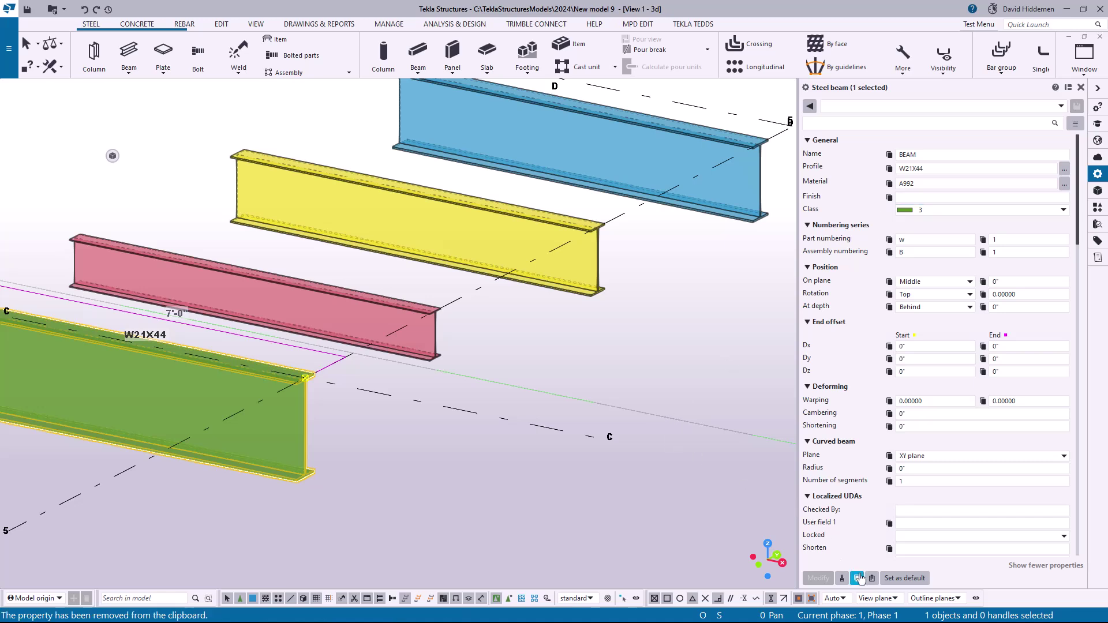
pyautogui.click(435, 360)
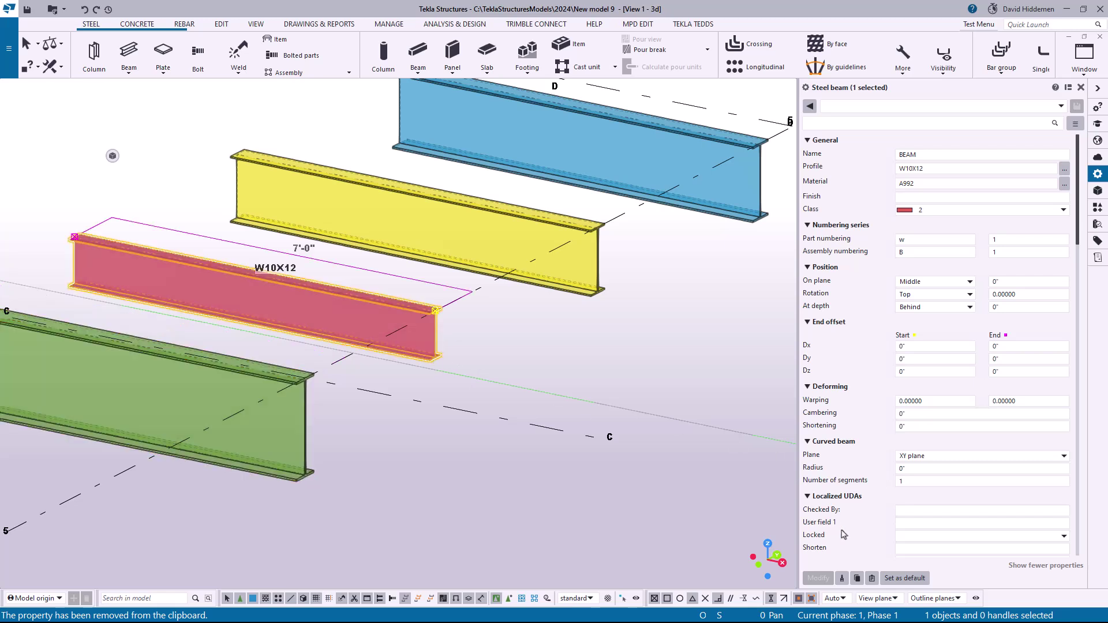
pyautogui.click(873, 580)
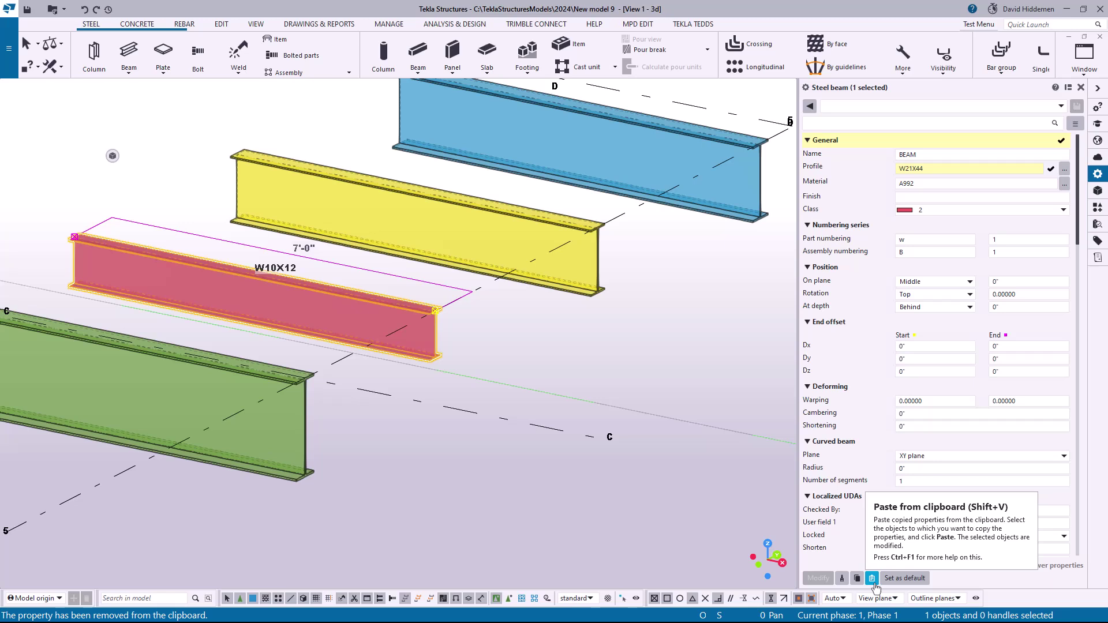
pyautogui.click(873, 578)
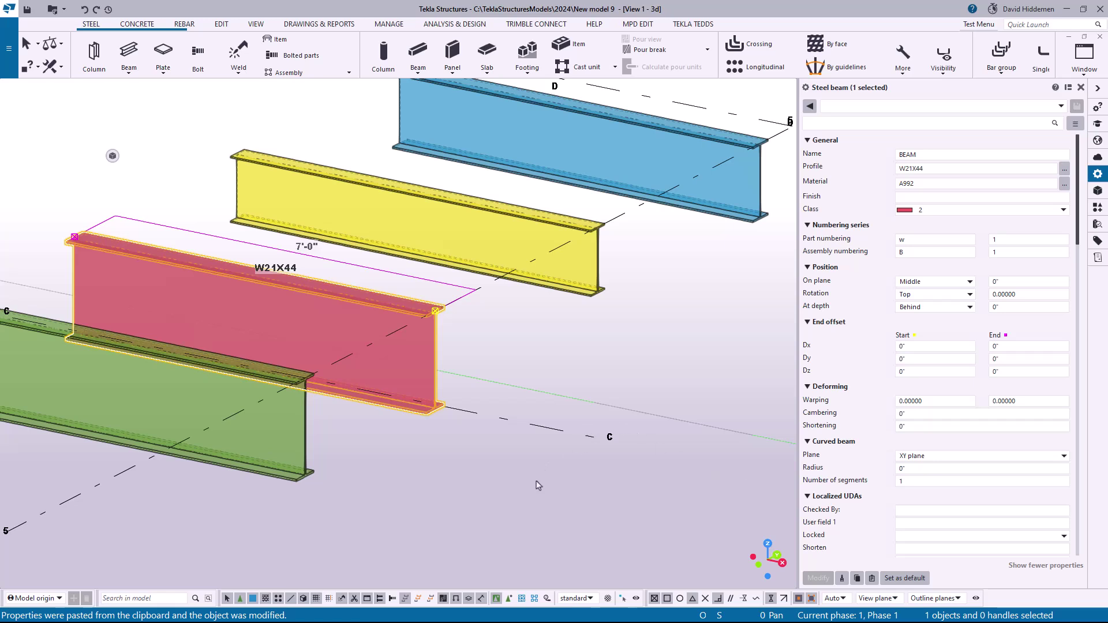
# Step: Select the green W21X44 beam and copy only its Profile to the clipboard
pyautogui.moveTo(505, 483); pyautogui.dragTo(479, 465, button='middle')
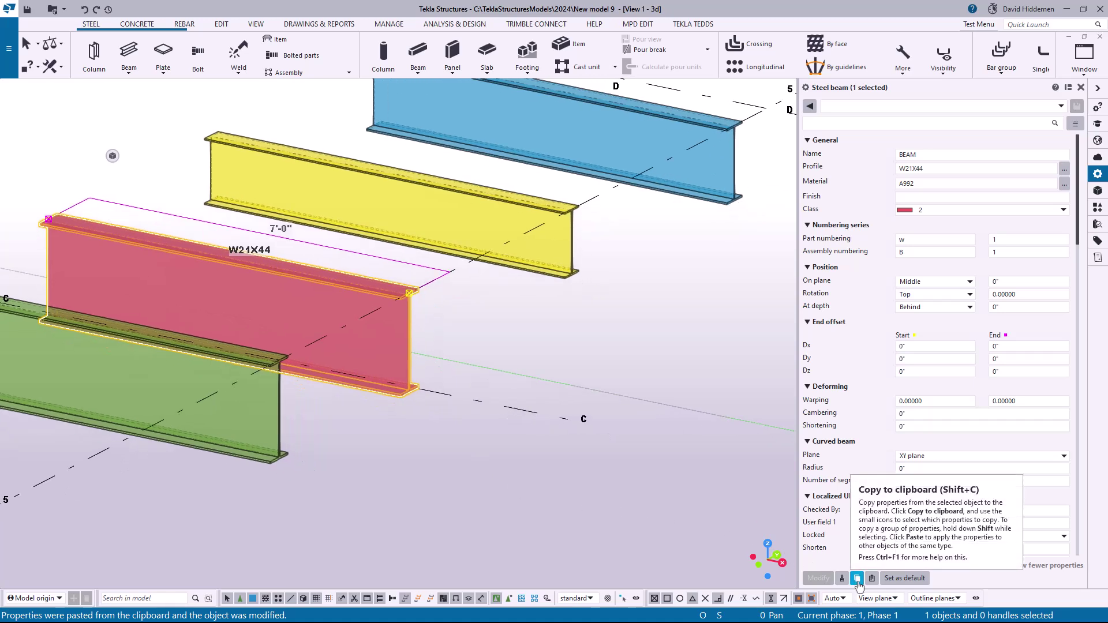
pyautogui.click(480, 483)
pyautogui.click(276, 457)
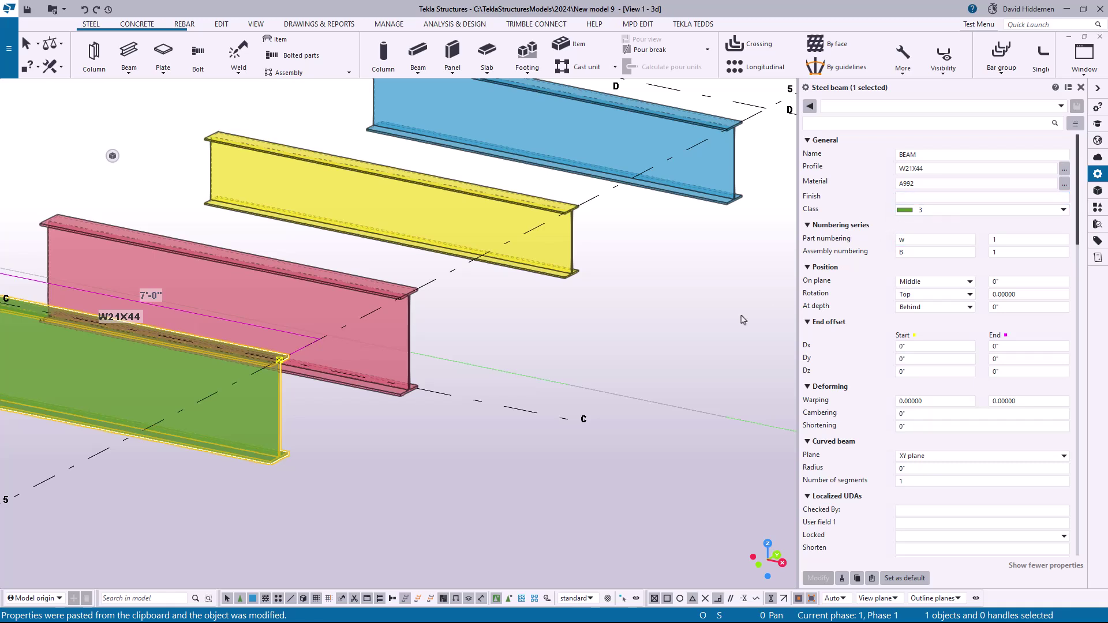
pyautogui.click(330, 497)
pyautogui.click(268, 459)
pyautogui.moveTo(579, 389); pyautogui.dragTo(517, 406, button='middle')
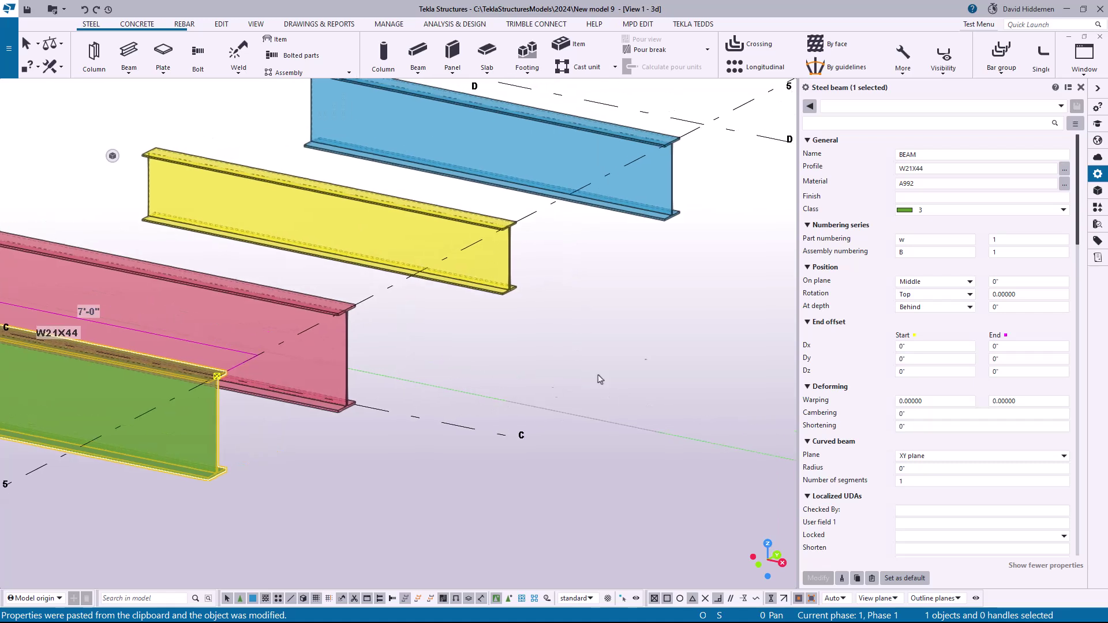
pyautogui.click(890, 169)
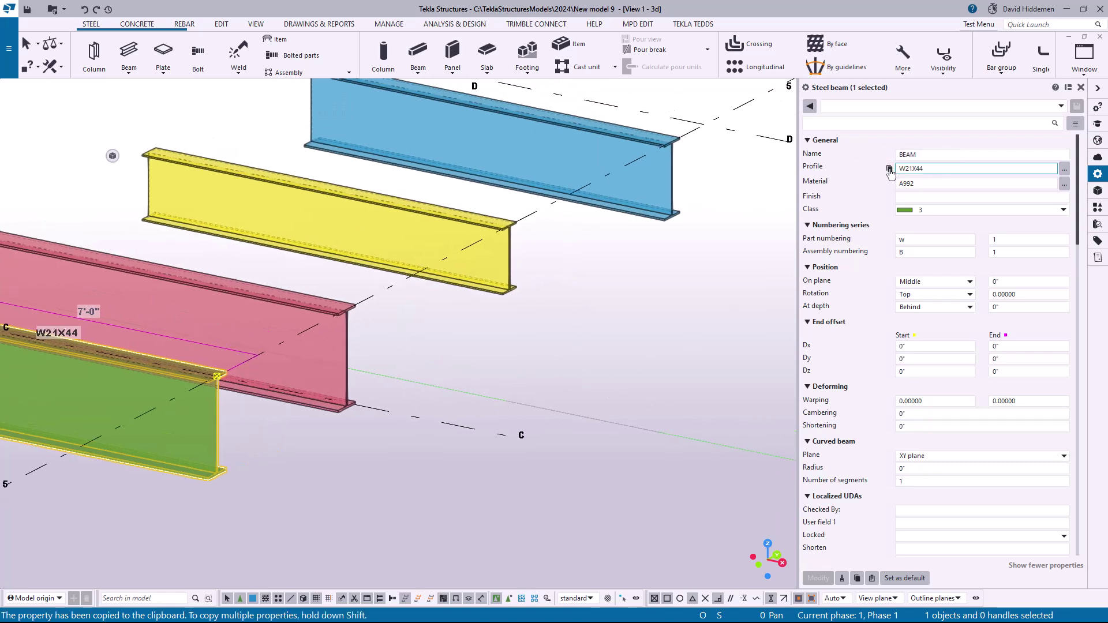
# Step: Apply the W21X44 profile to the yellow and blue beams, then undo both changes
pyautogui.click(504, 295)
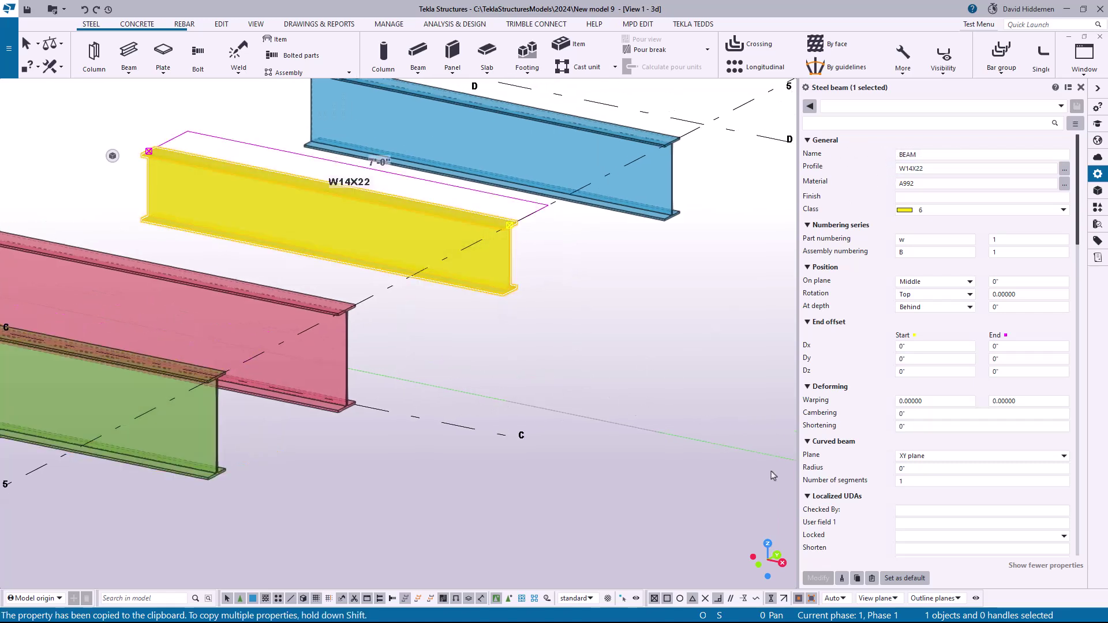
pyautogui.click(872, 578)
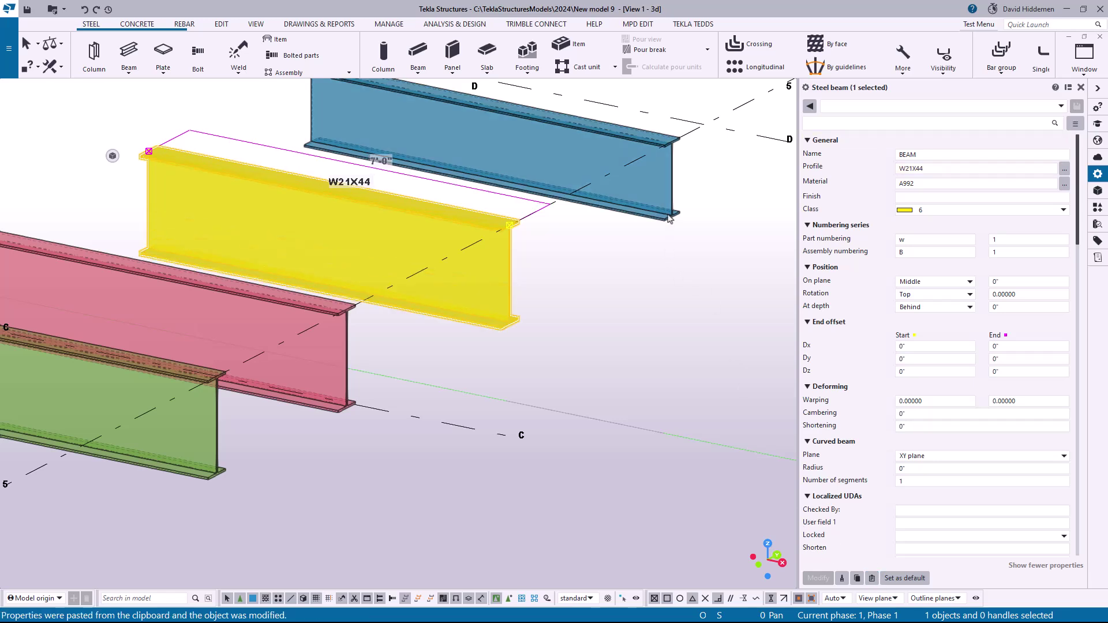
pyautogui.click(872, 579)
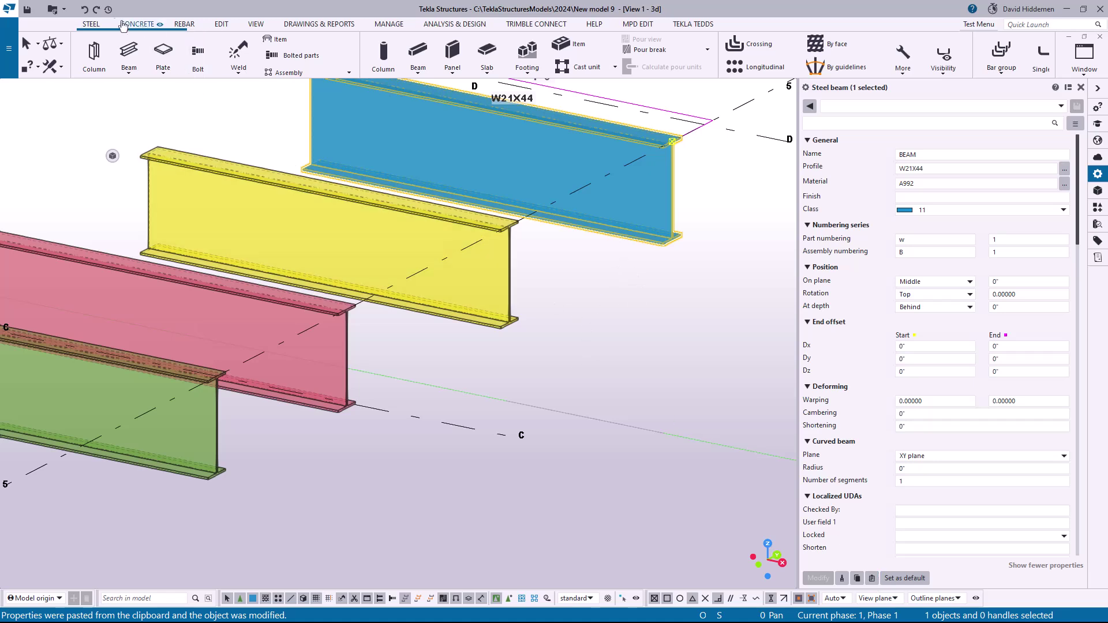
pyautogui.click(85, 11)
# Step: Paste the profile into the yellow W14X22 beam's properties without applying it, then deselect
pyautogui.click(438, 398)
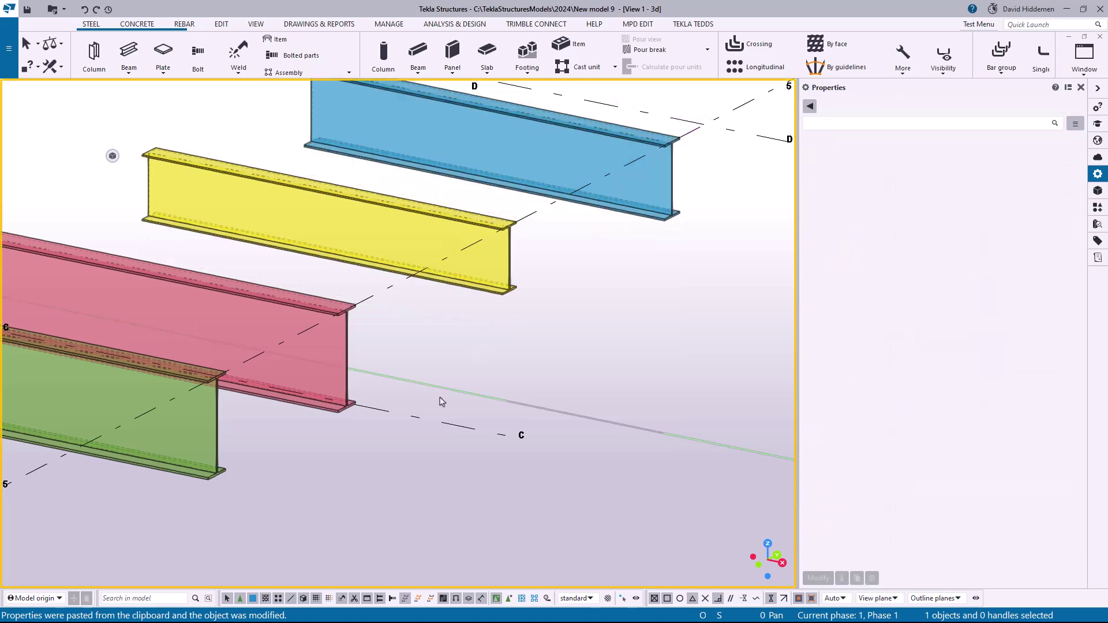
pyautogui.click(523, 316)
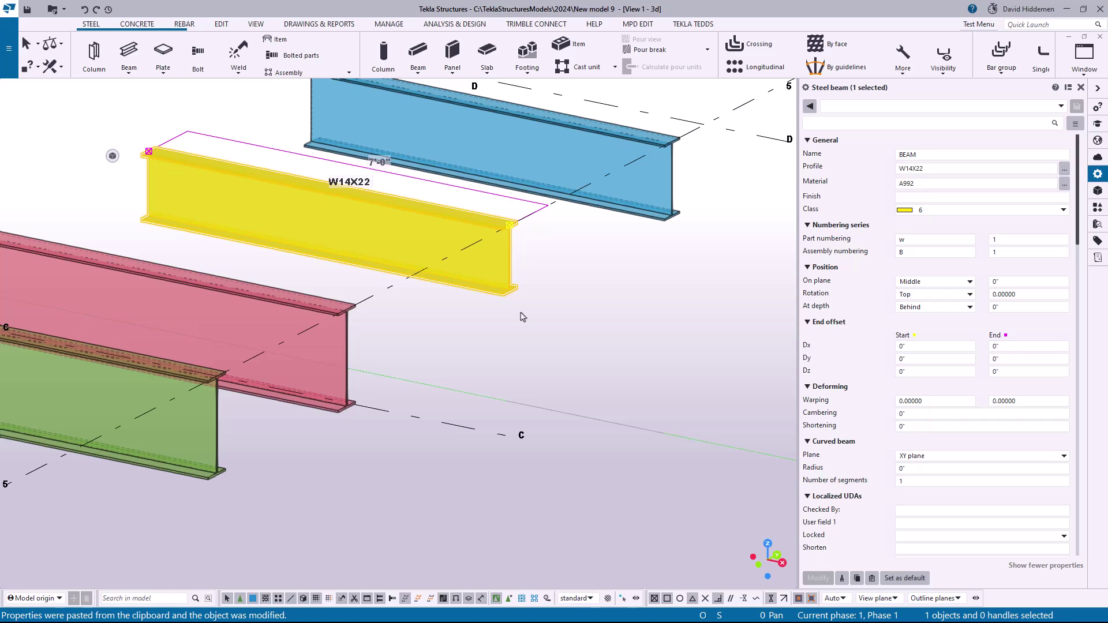
pyautogui.click(872, 579)
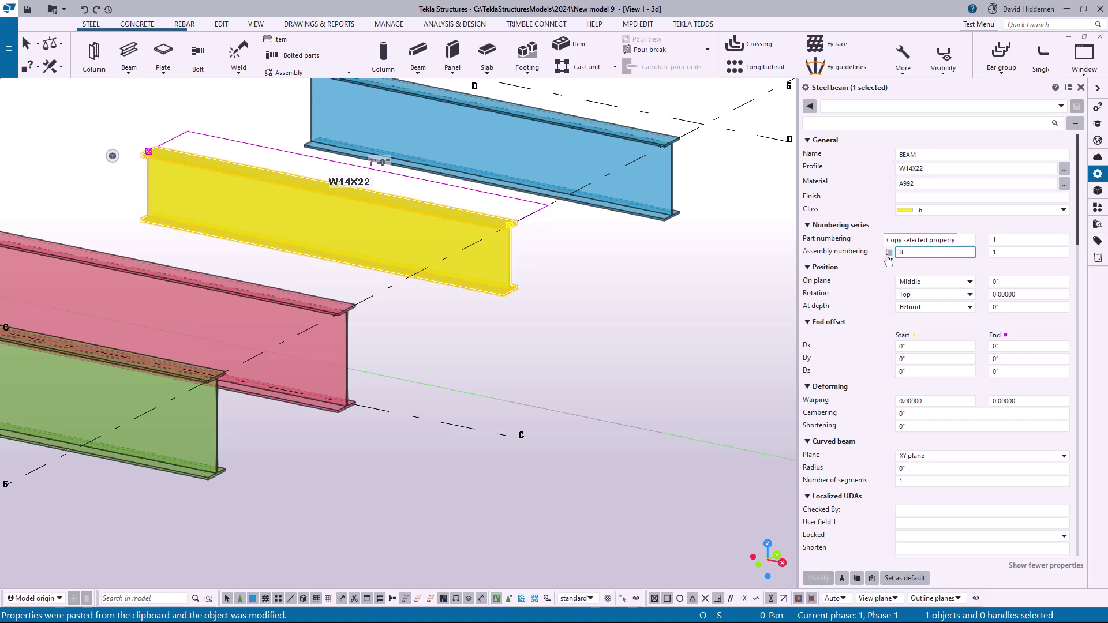
pyautogui.click(667, 300)
# Step: Zoom out, pan over to the teal channel and small yellow plate, and zoom in on them
pyautogui.scroll(-3, 664, 298)
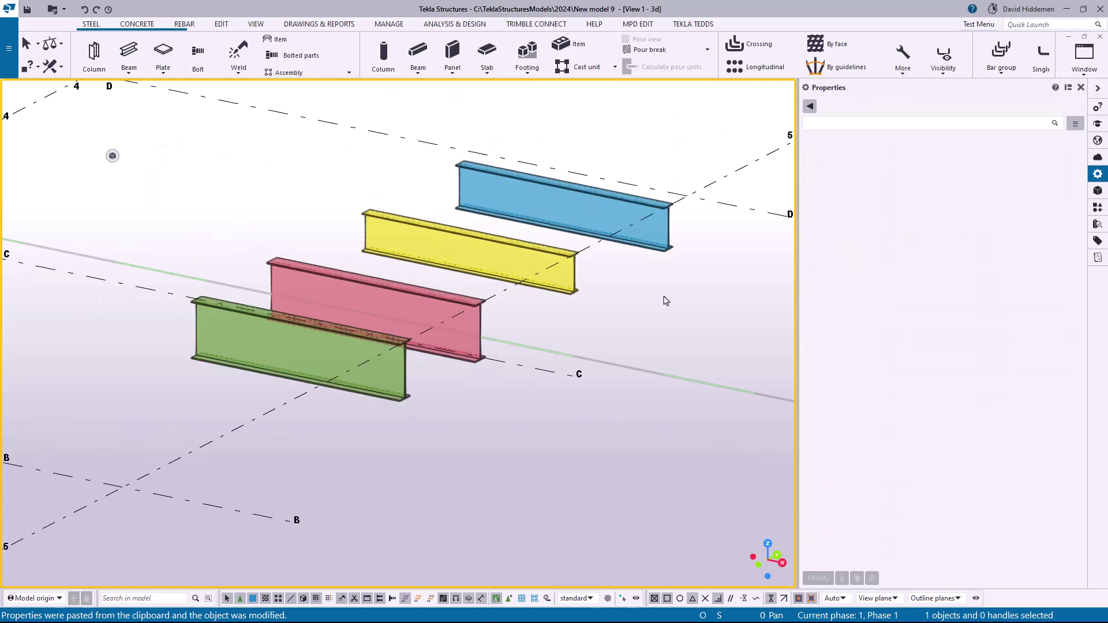
pyautogui.scroll(-3, 635, 364)
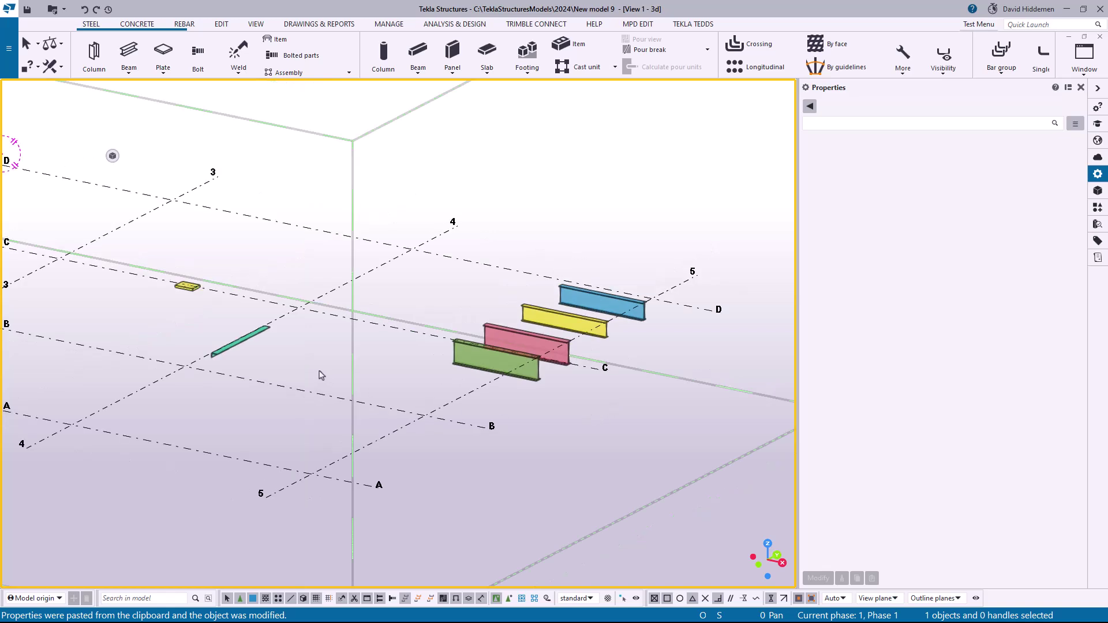
pyautogui.moveTo(322, 376); pyautogui.dragTo(589, 394, button='middle')
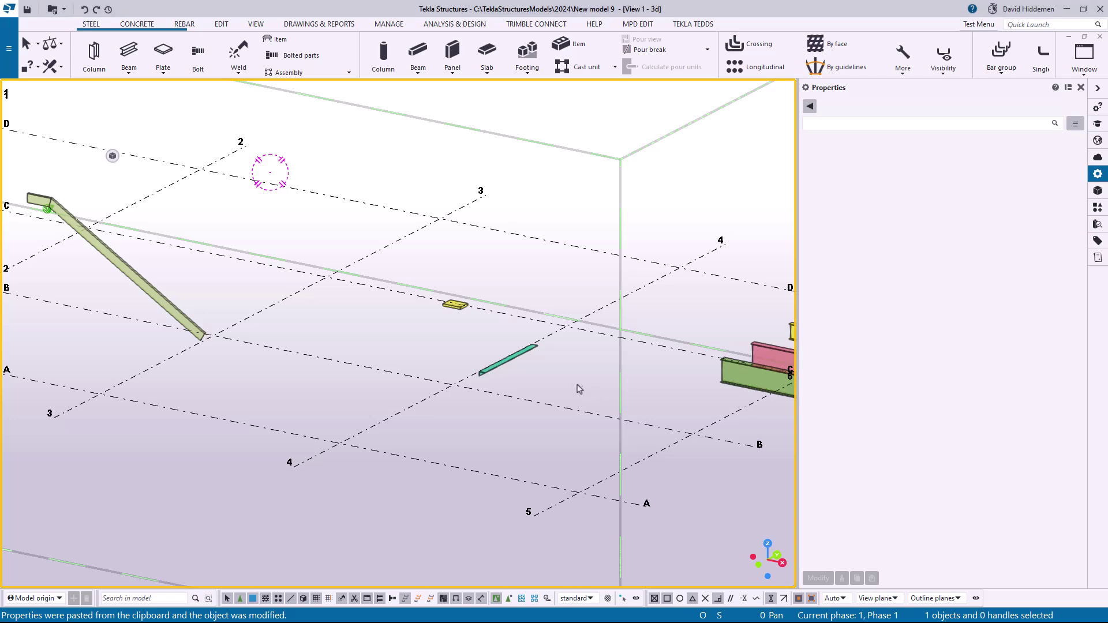
pyautogui.scroll(5, 537, 366)
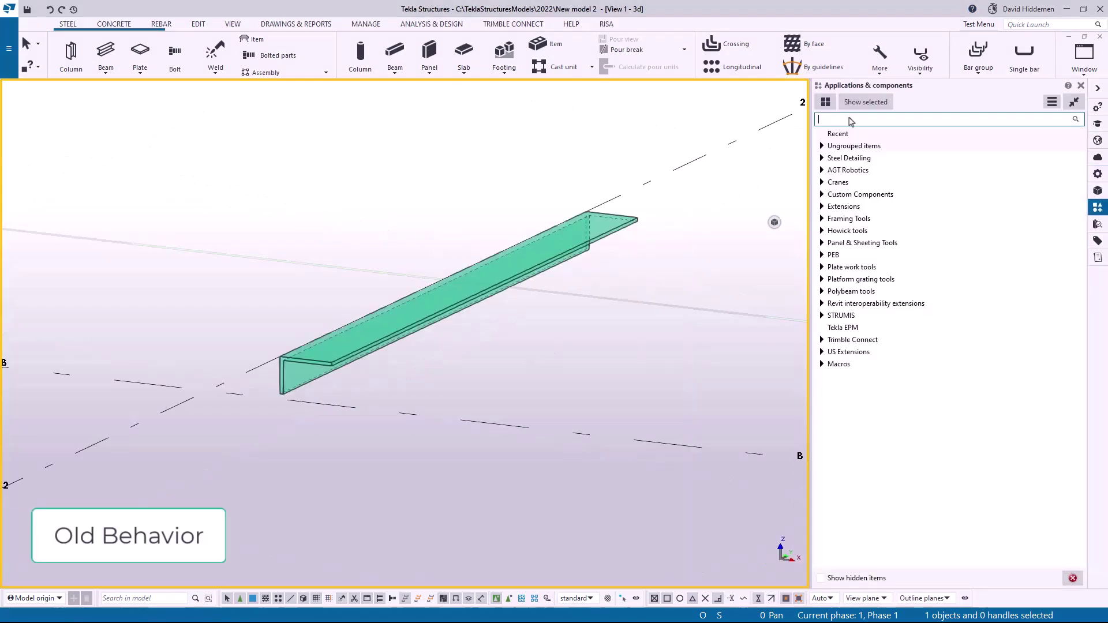
# Step: Search 'swap' and pick the Swap handles component with the L6X4X3/8 angle selected
pyautogui.write('swap')
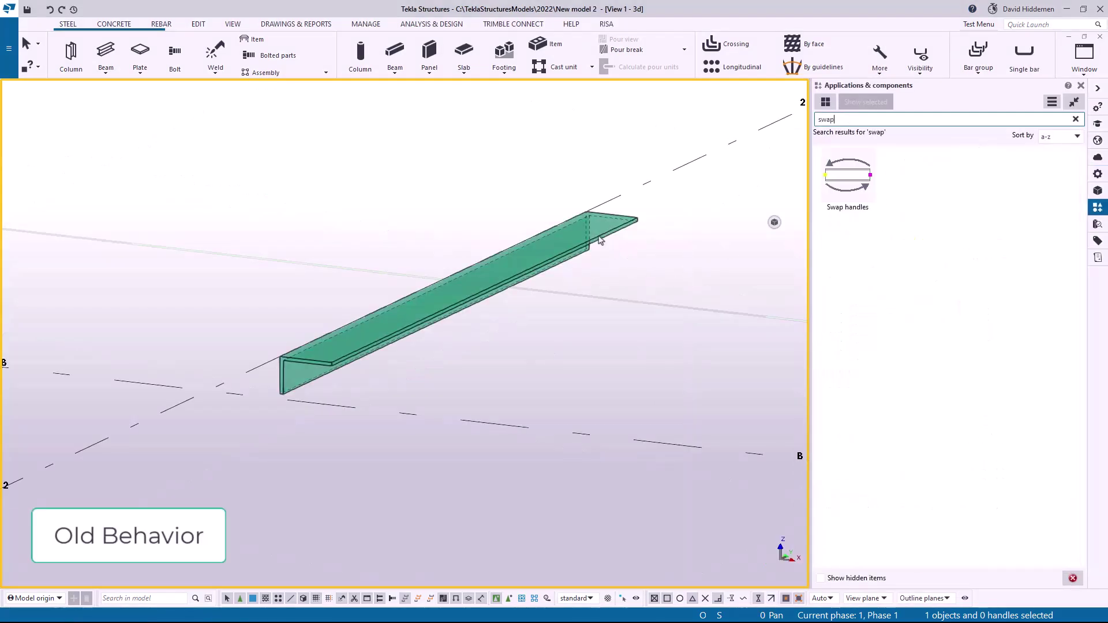
pyautogui.click(600, 239)
pyautogui.click(863, 179)
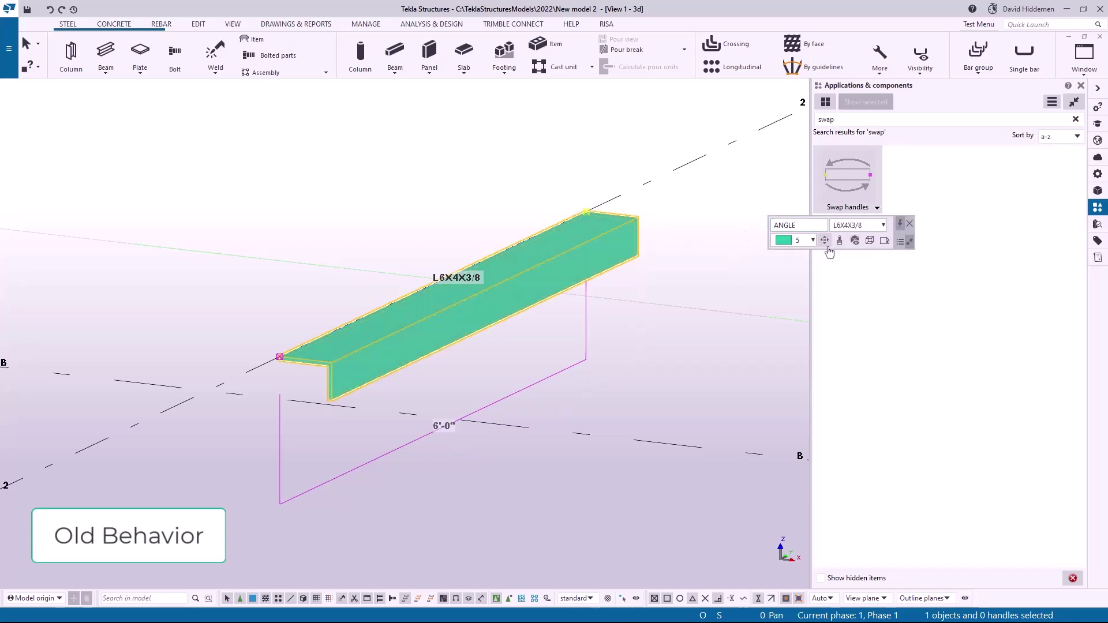
# Step: Move the angle through several on-plane positions using the position wheel
pyautogui.click(825, 240)
pyautogui.click(837, 269)
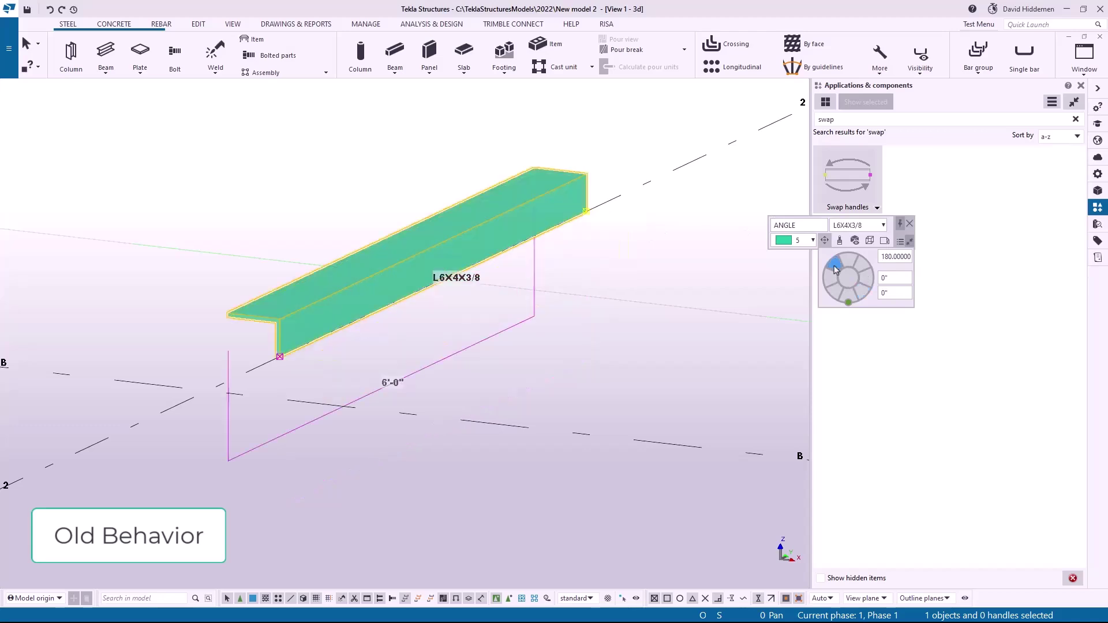
pyautogui.click(868, 268)
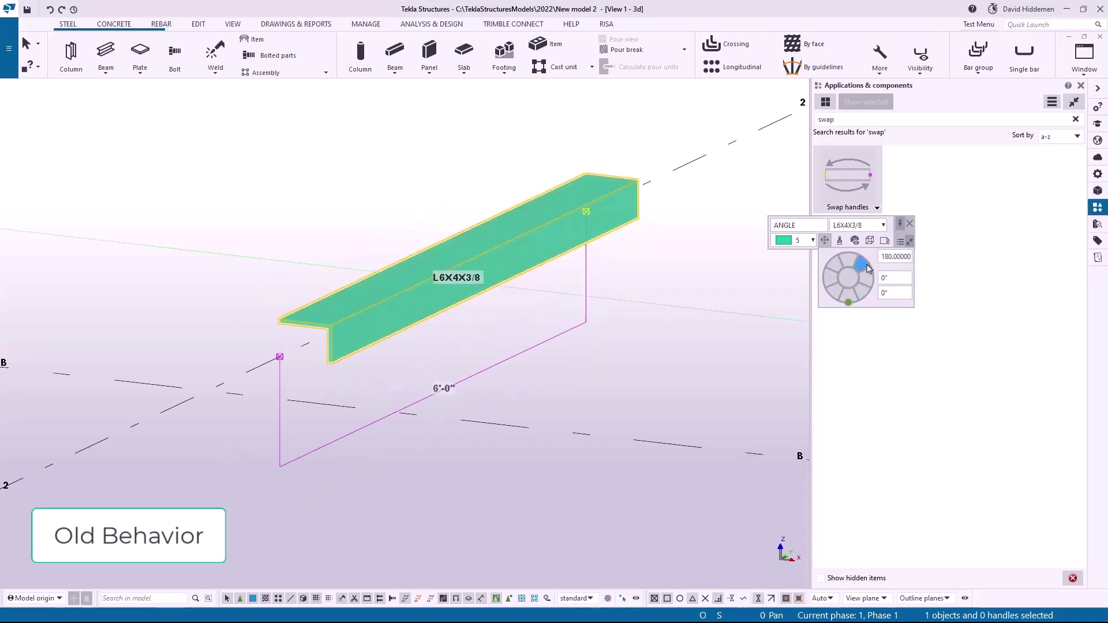
pyautogui.click(833, 291)
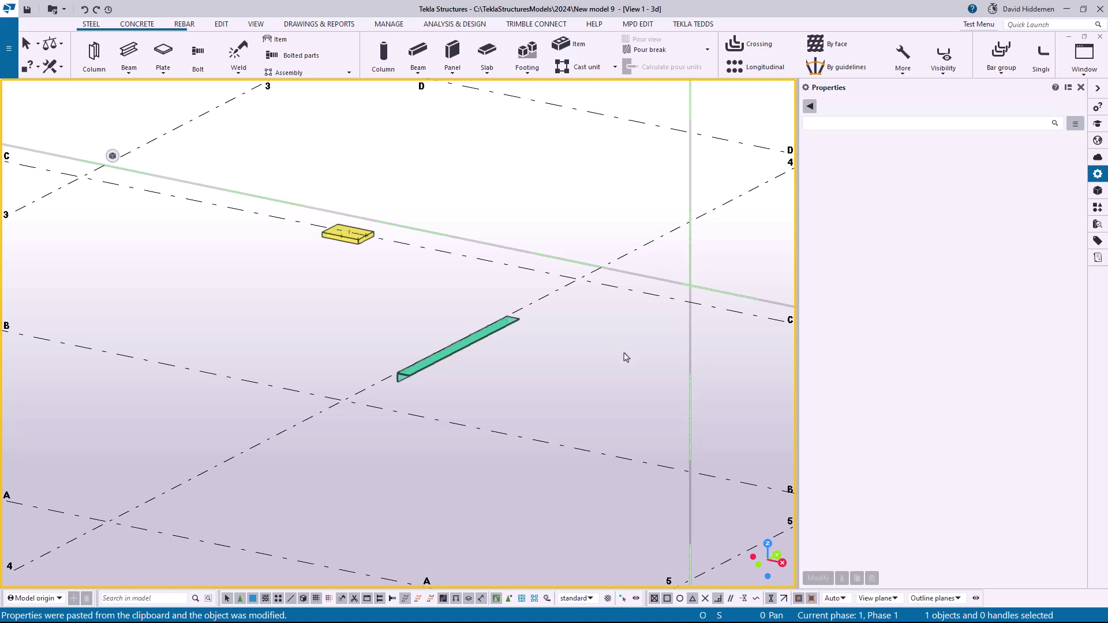
# Step: Select the L6X4X3/8 angle, find Swap handles via 'swap', and run it three times
pyautogui.scroll(5, 482, 355)
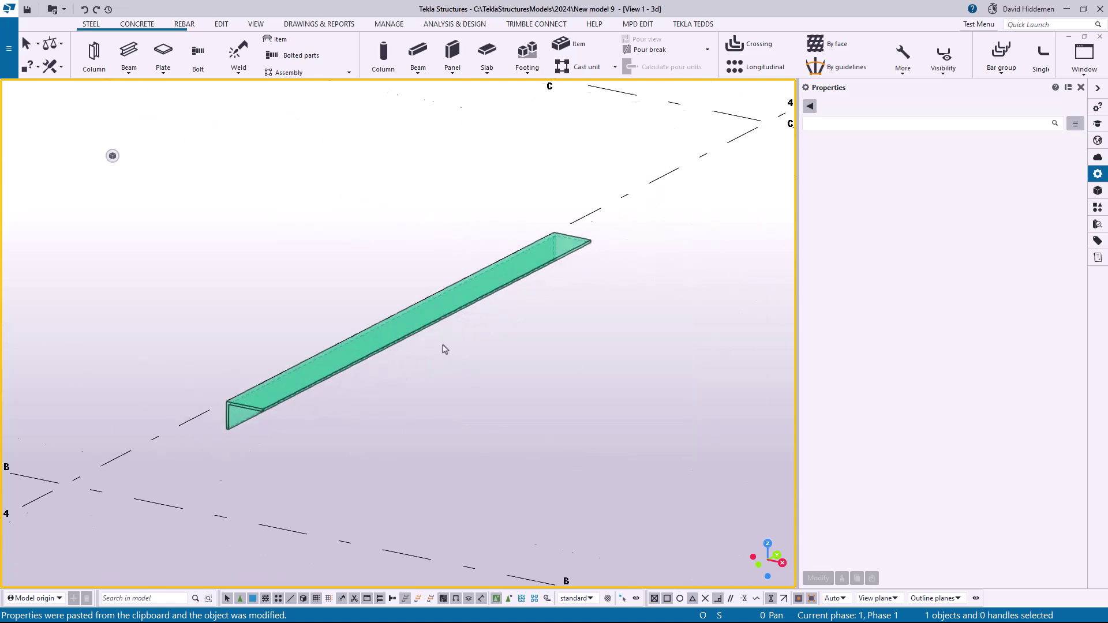
pyautogui.click(455, 326)
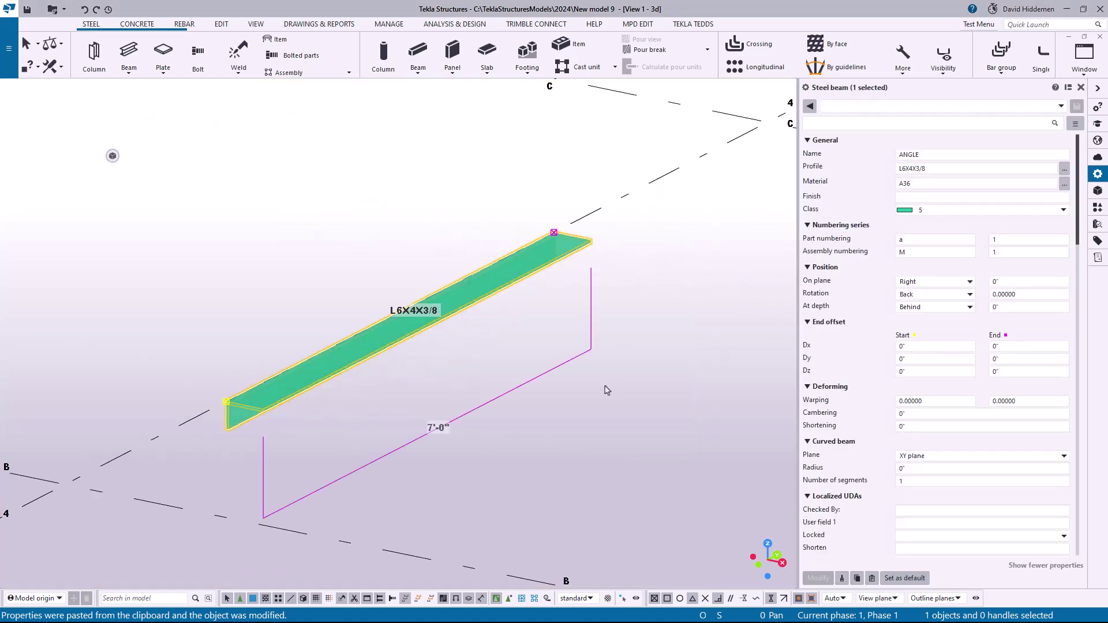
pyautogui.click(1098, 208)
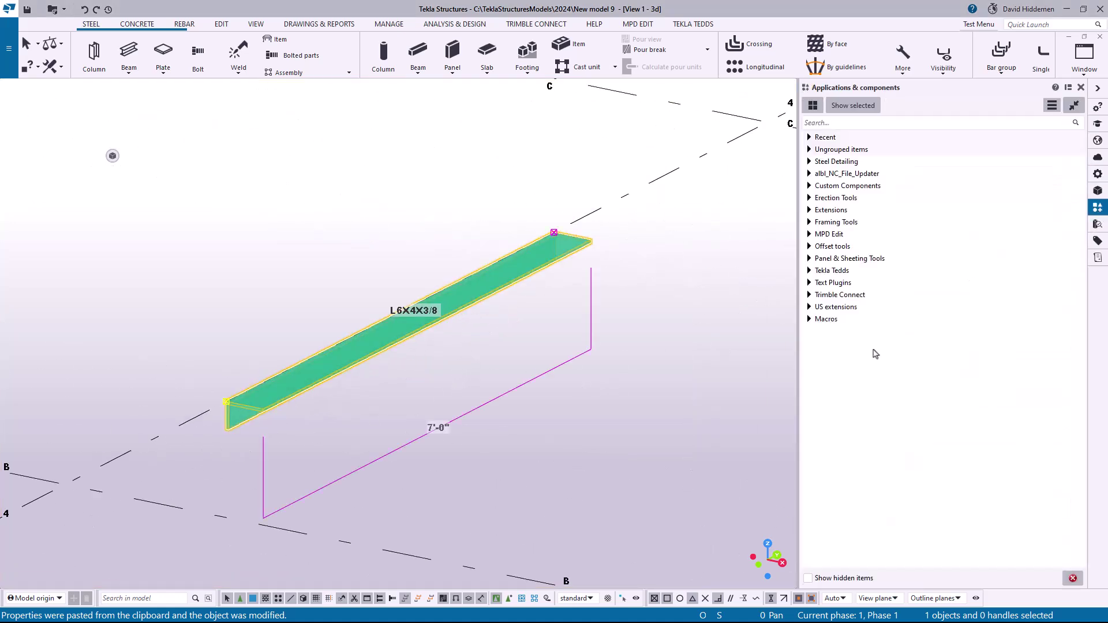
pyautogui.click(866, 124)
pyautogui.write('swap')
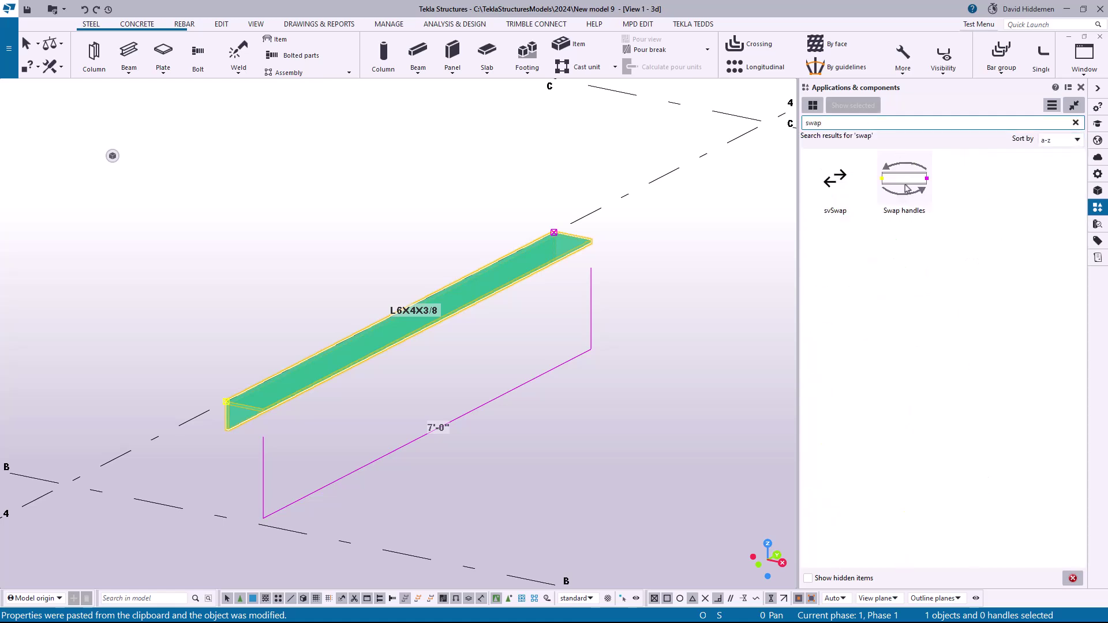
pyautogui.click(907, 191)
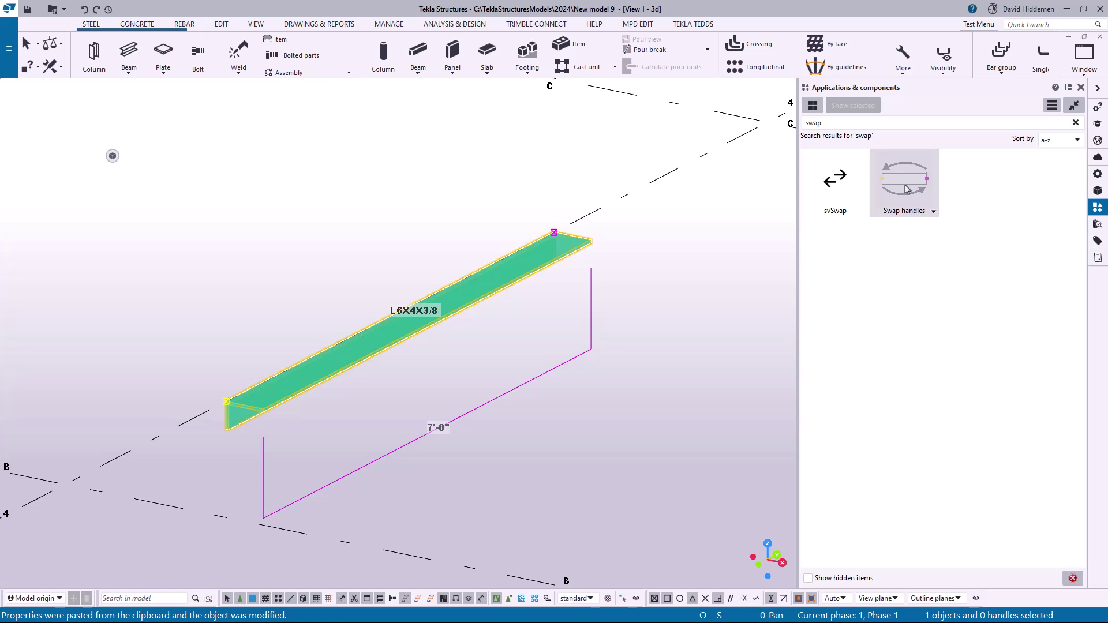
pyautogui.doubleClick(907, 189)
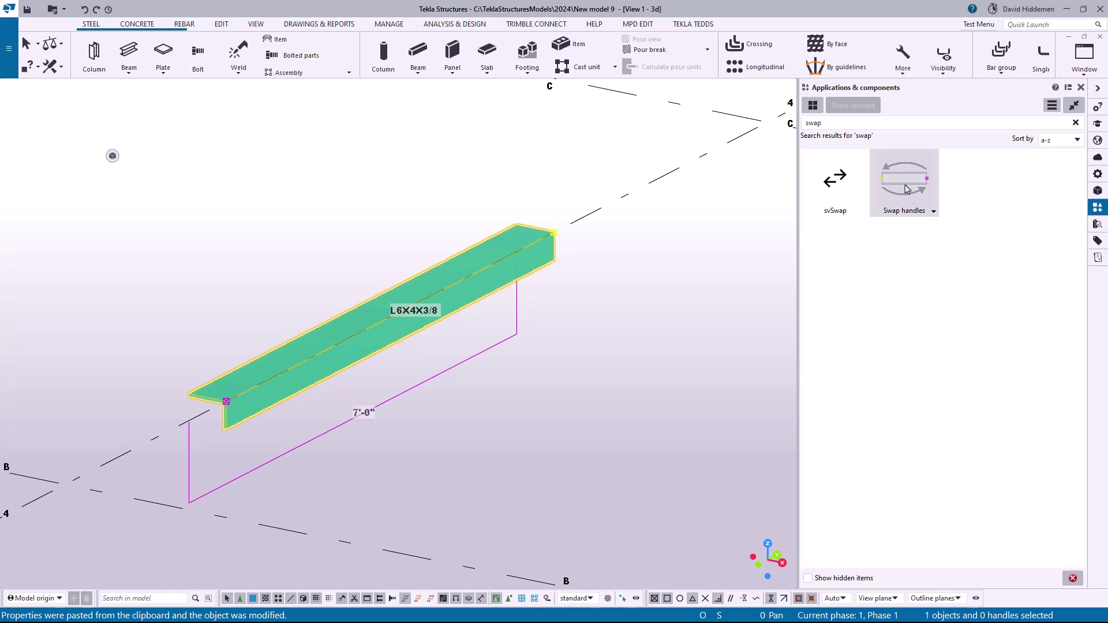
pyautogui.click(906, 182)
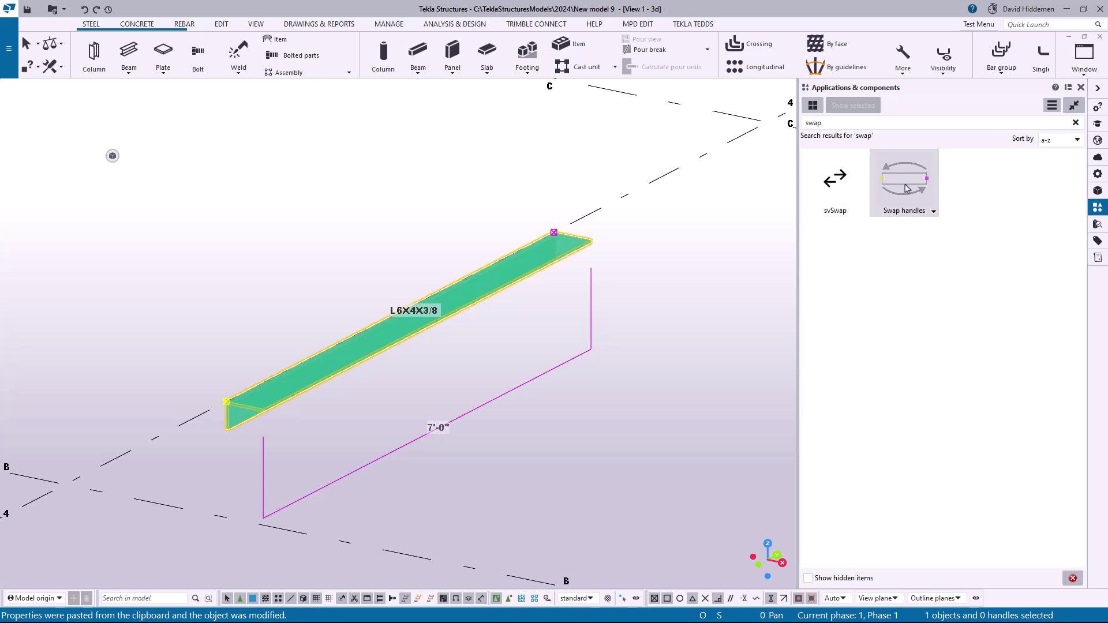
pyautogui.click(907, 188)
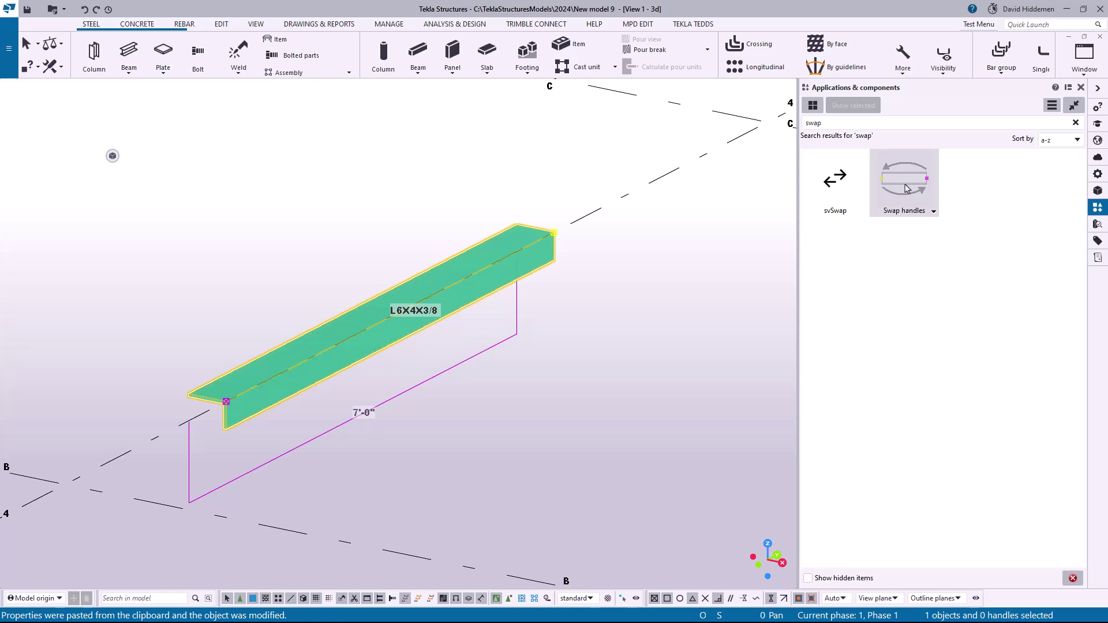
# Step: Zoom to the small plate with four bolts and select one of its bolt groups
pyautogui.scroll(-3, 598, 279)
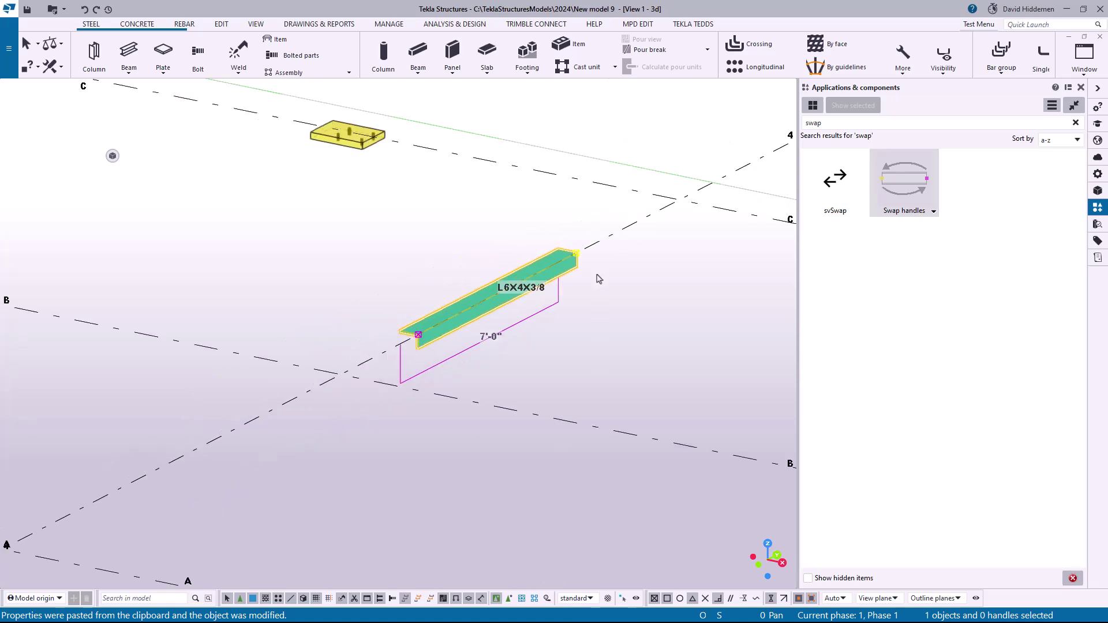
pyautogui.scroll(-5, 599, 279)
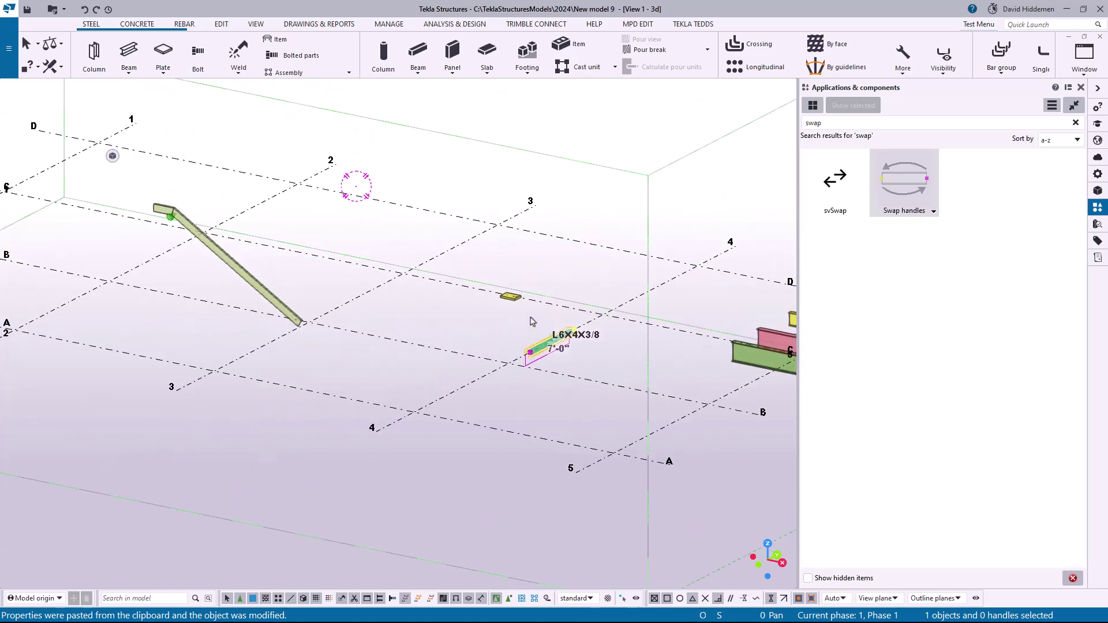
pyautogui.scroll(10, 532, 321)
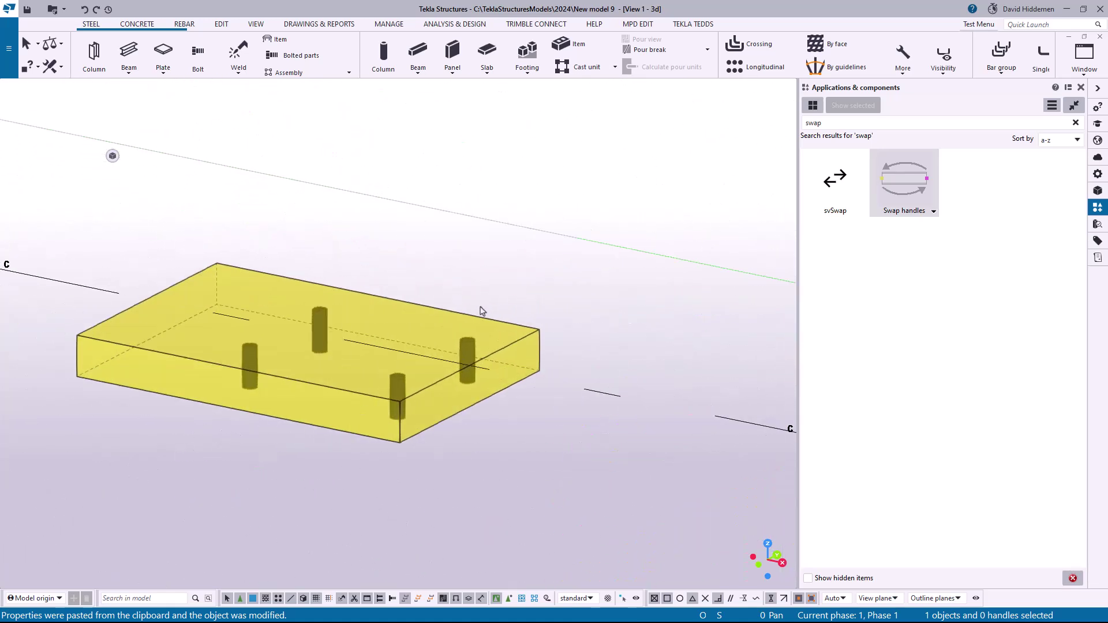
pyautogui.click(471, 354)
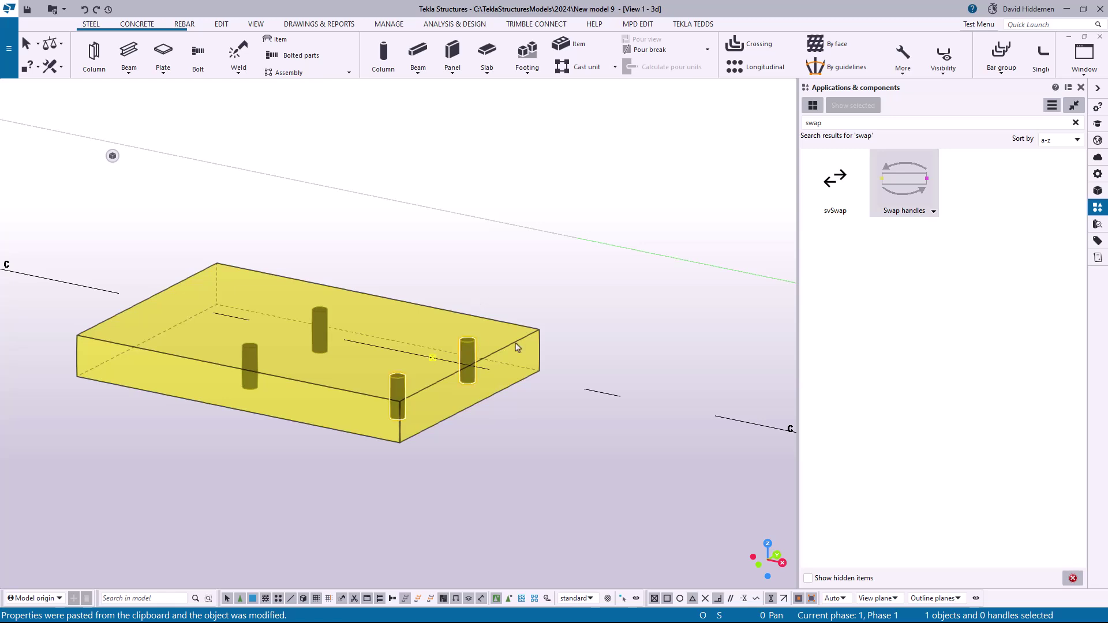
# Step: Clear the search and check the bolt group's Tapped special holes: 0'3/4 bolts, 0'11/16 core
pyautogui.click(1076, 123)
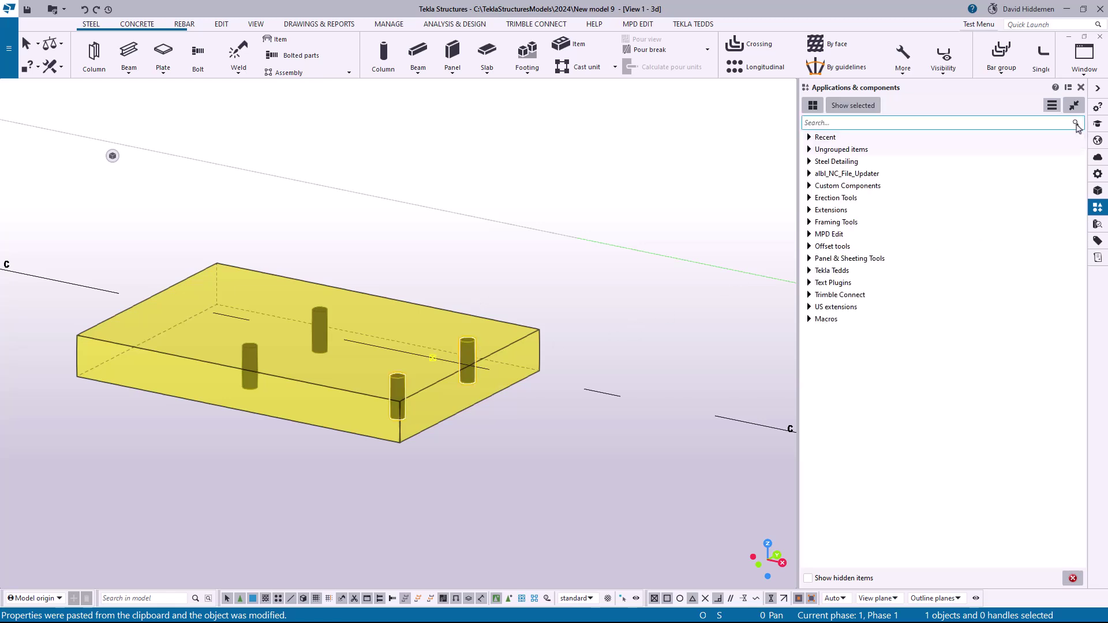
pyautogui.click(1098, 174)
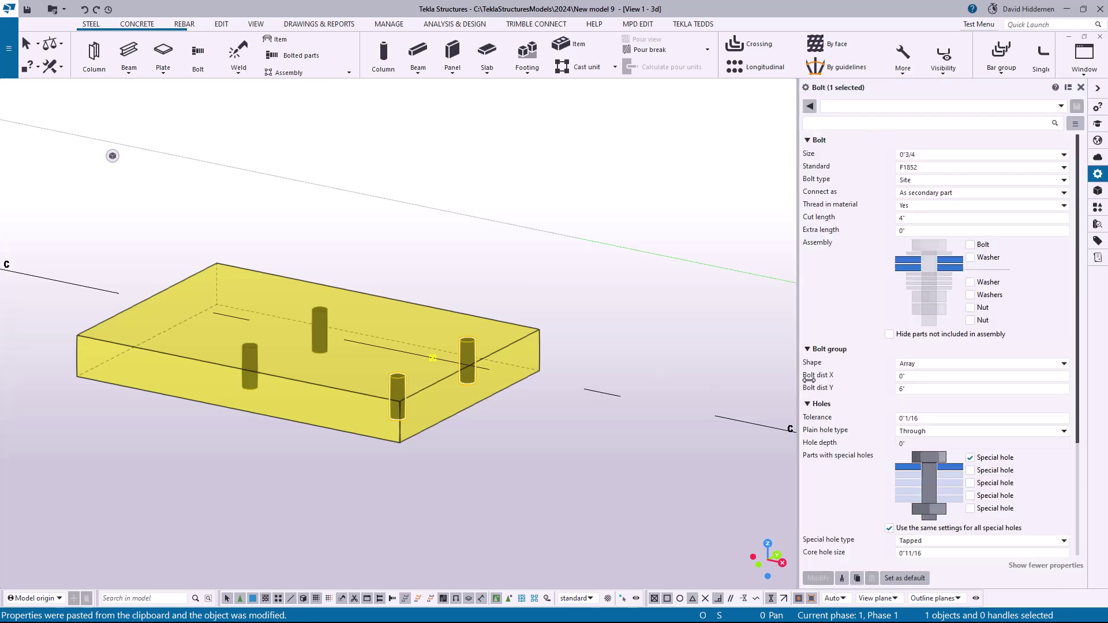
pyautogui.scroll(-3, 921, 403)
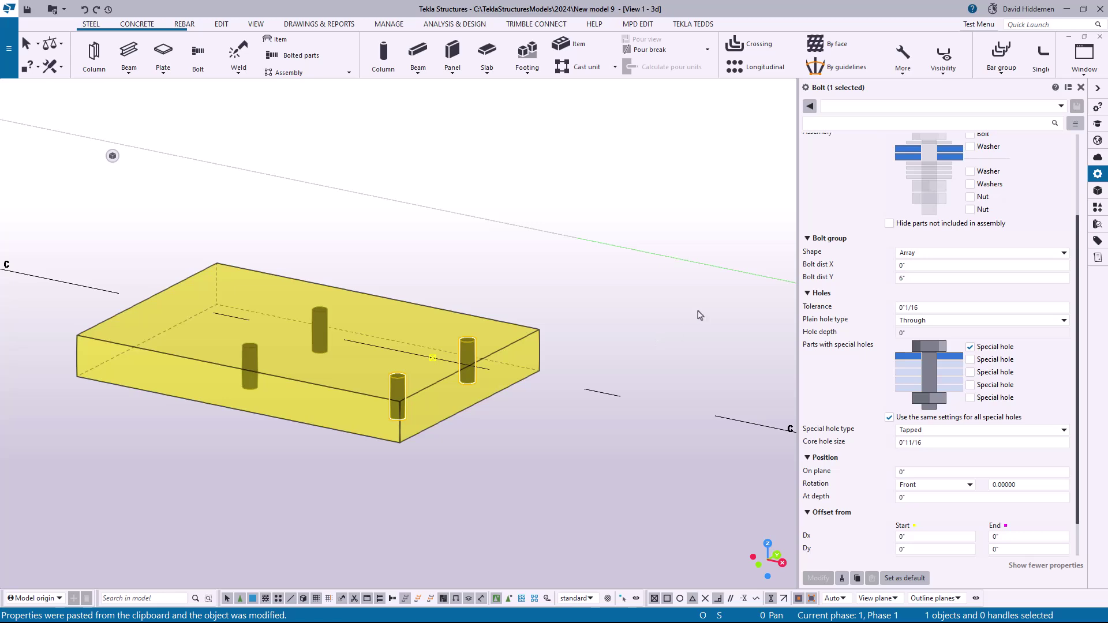
# Step: Open the DSTV to DXF converter via 'dstv' and keep Draw tapped holes at Core hole size
pyautogui.click(1098, 207)
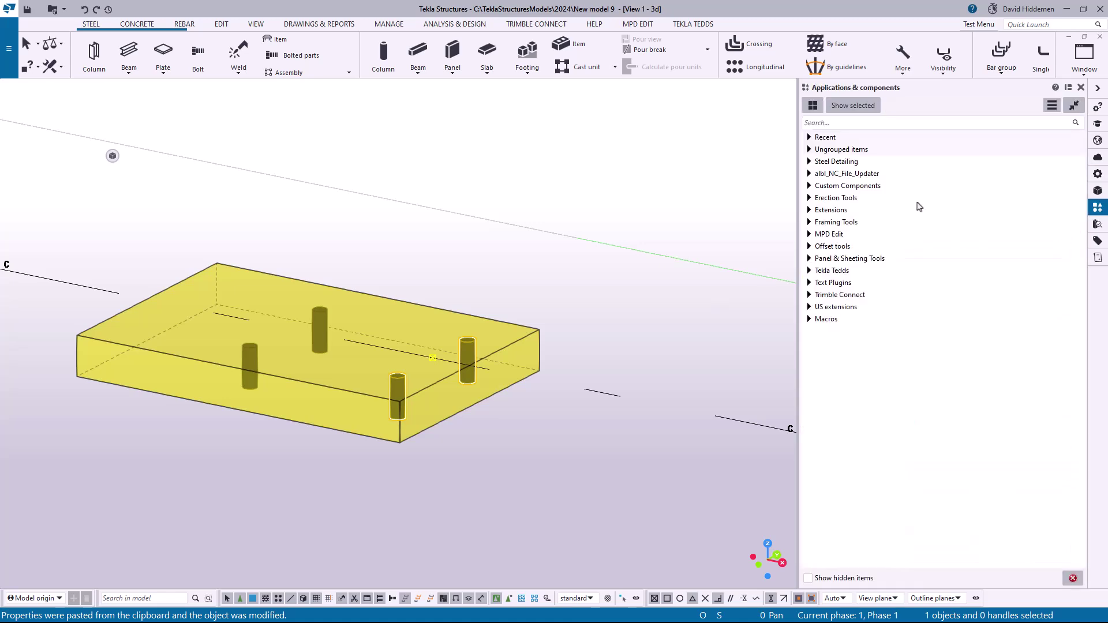
pyautogui.click(855, 123)
pyautogui.write('d')
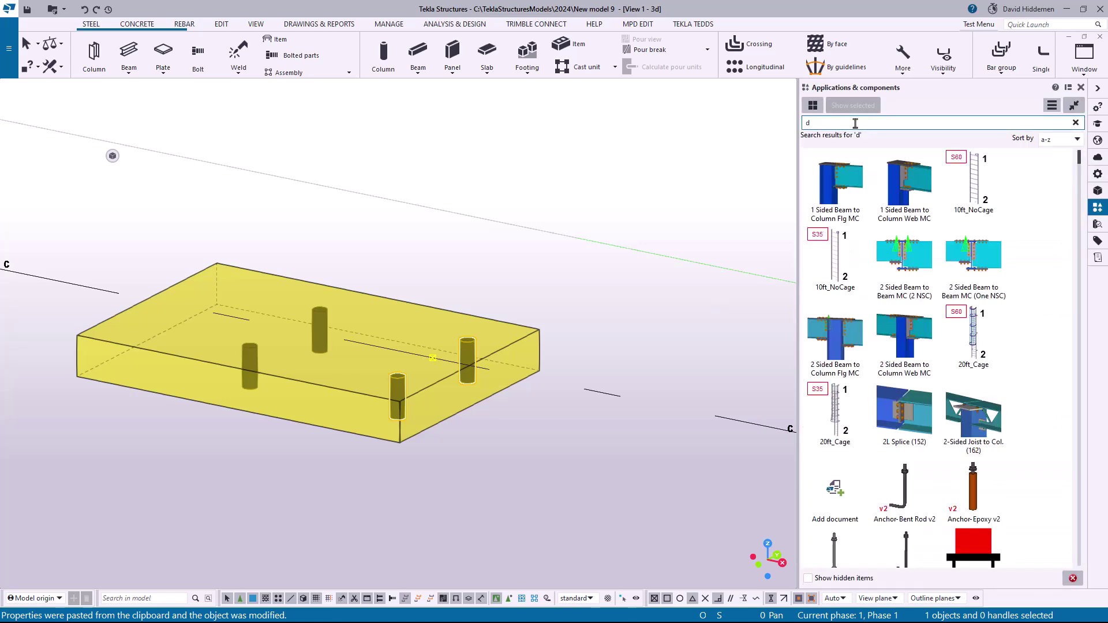
pyautogui.write('stv')
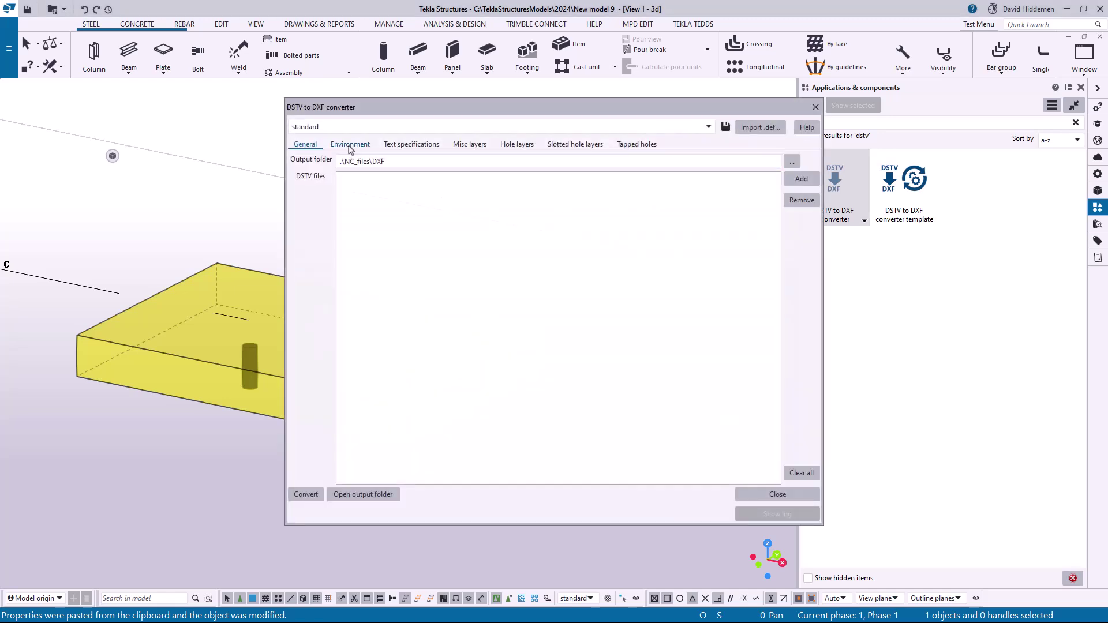
pyautogui.click(350, 145)
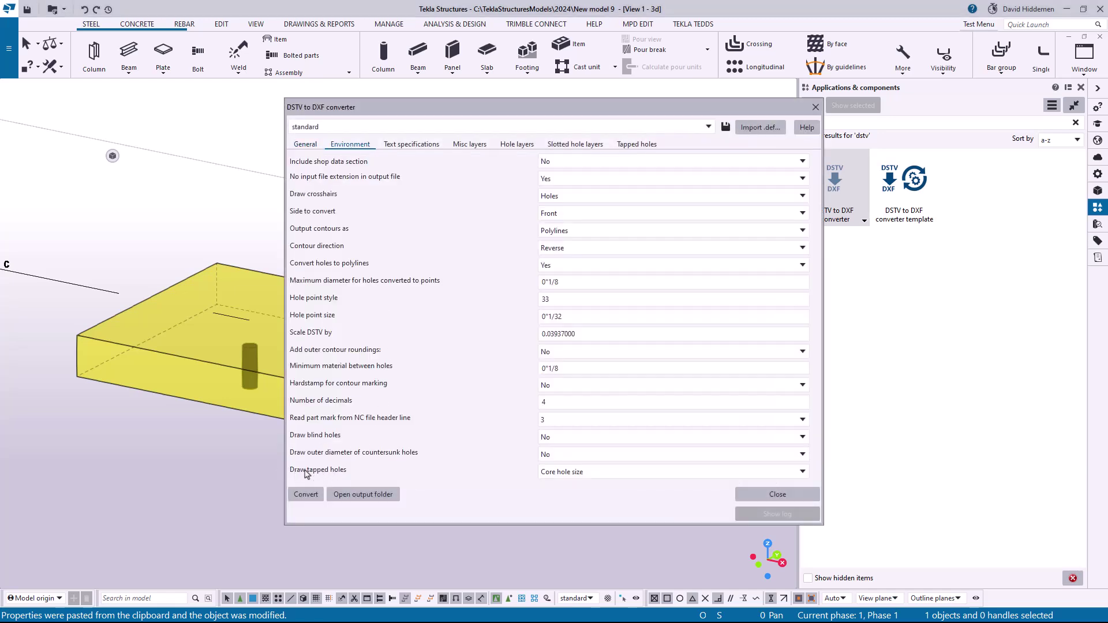
pyautogui.click(595, 475)
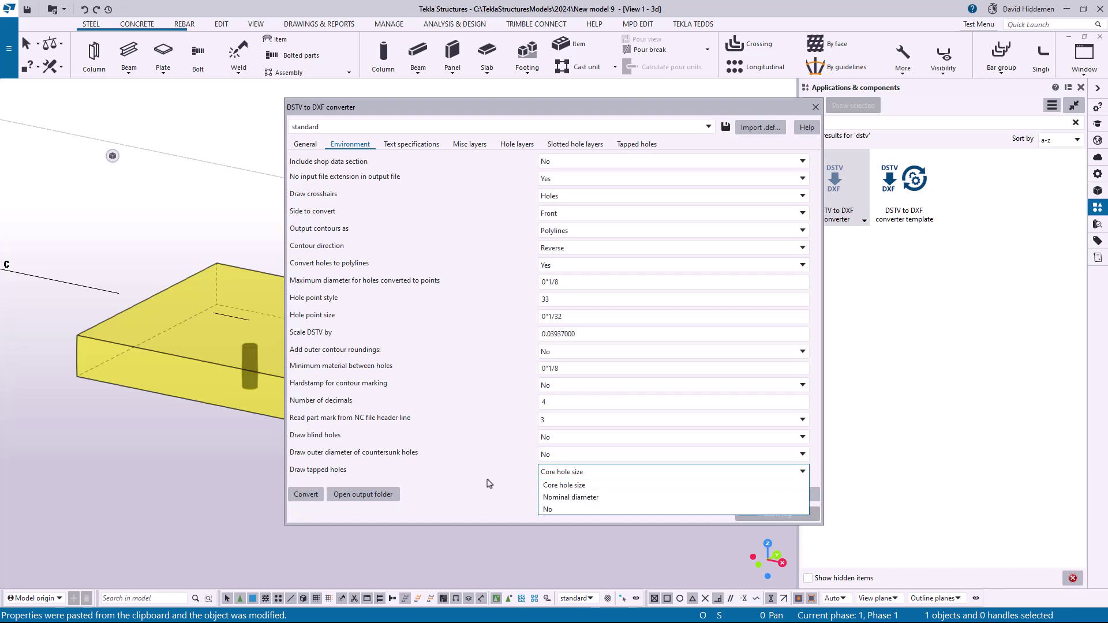
pyautogui.click(650, 149)
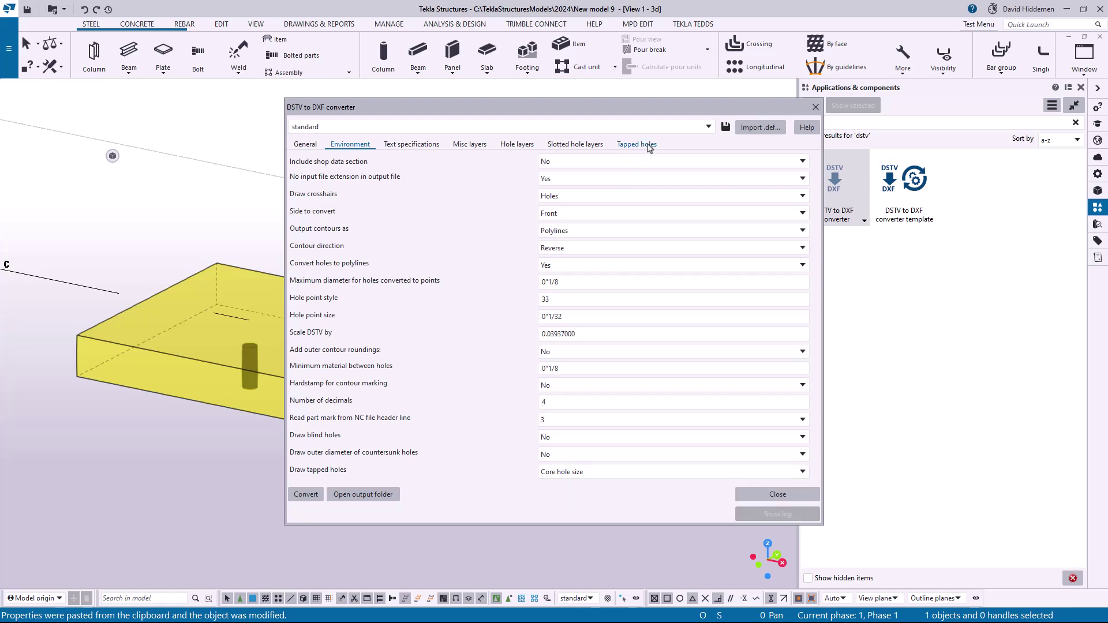
# Step: Show the converter's Tapped holes layers: TAP_3_4 at 0"3/4 and TAP_7_8 at 0"7/8 diameter
pyautogui.click(649, 149)
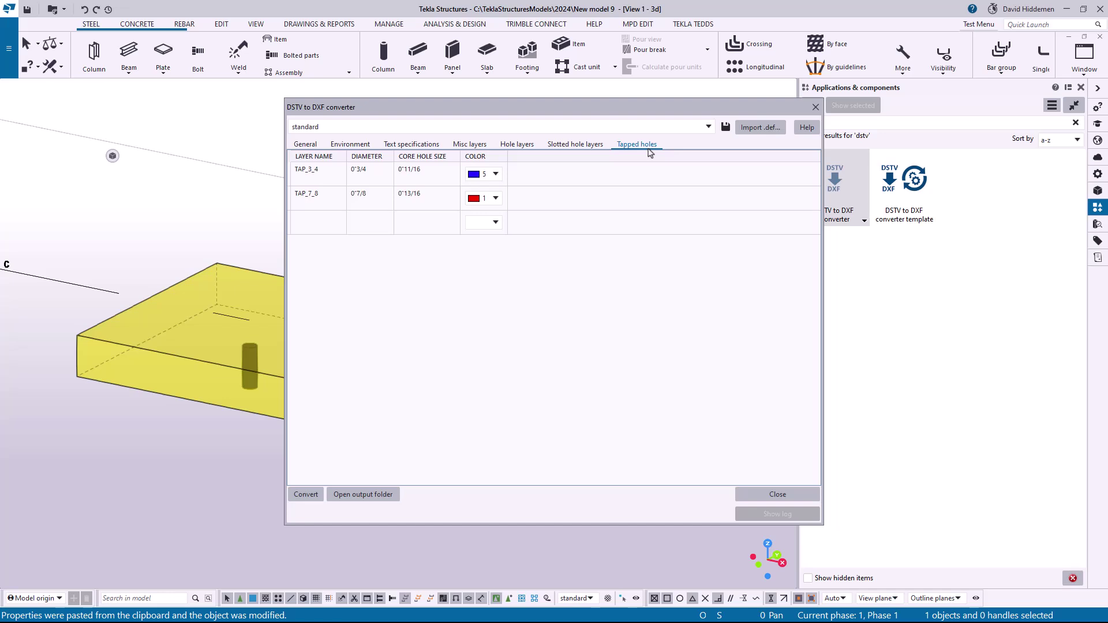
pyautogui.click(306, 175)
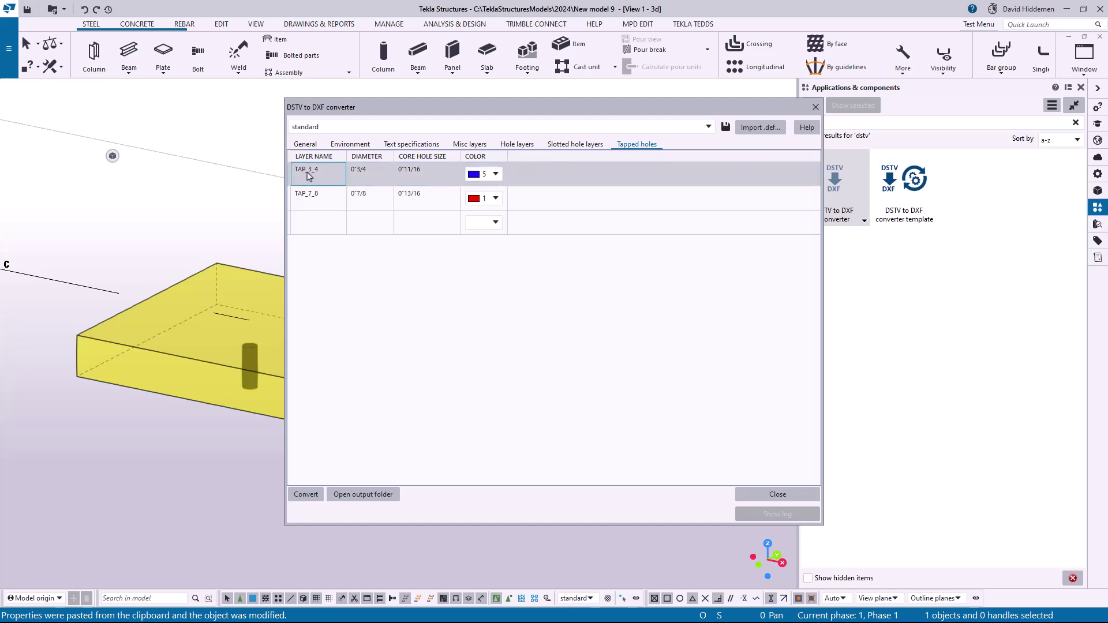
pyautogui.click(363, 179)
pyautogui.click(373, 205)
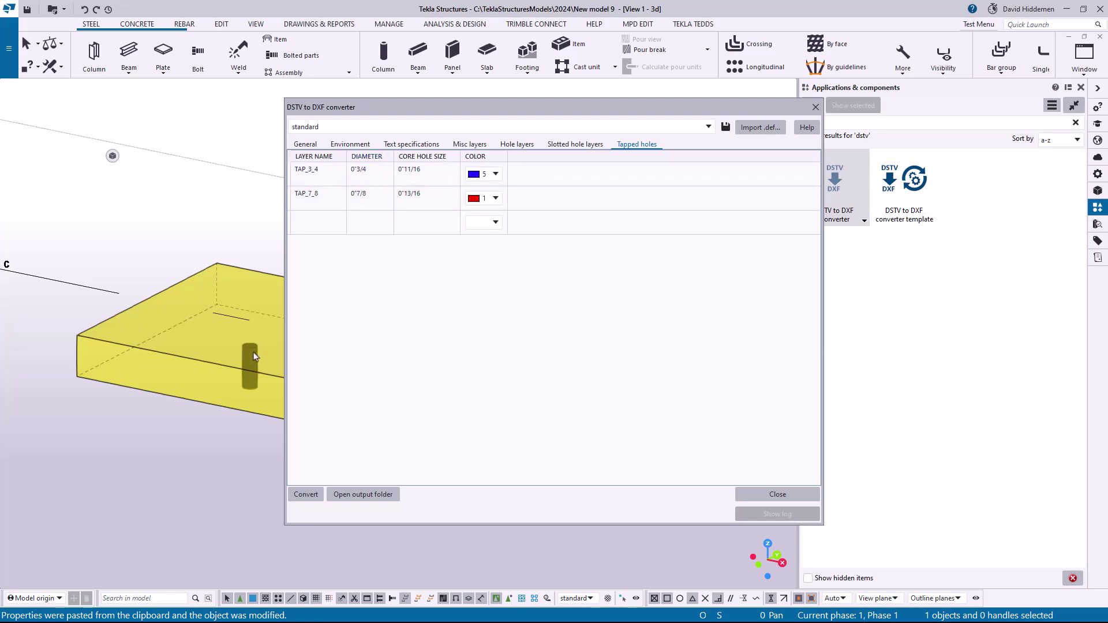
pyautogui.moveTo(254, 351); pyautogui.dragTo(104, 307, button='middle')
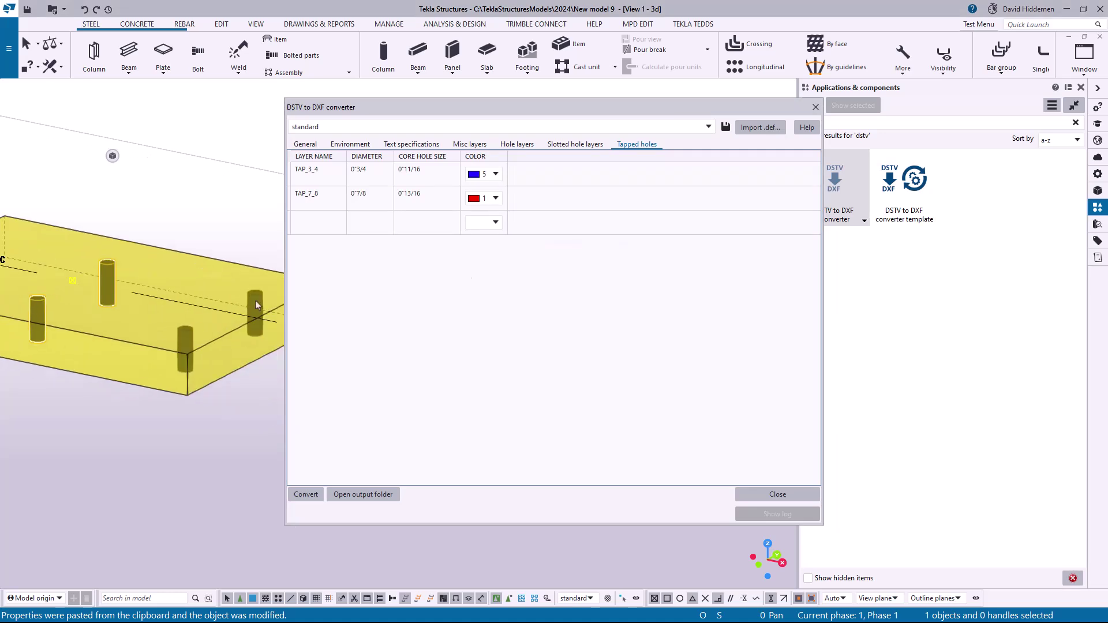
pyautogui.click(1098, 175)
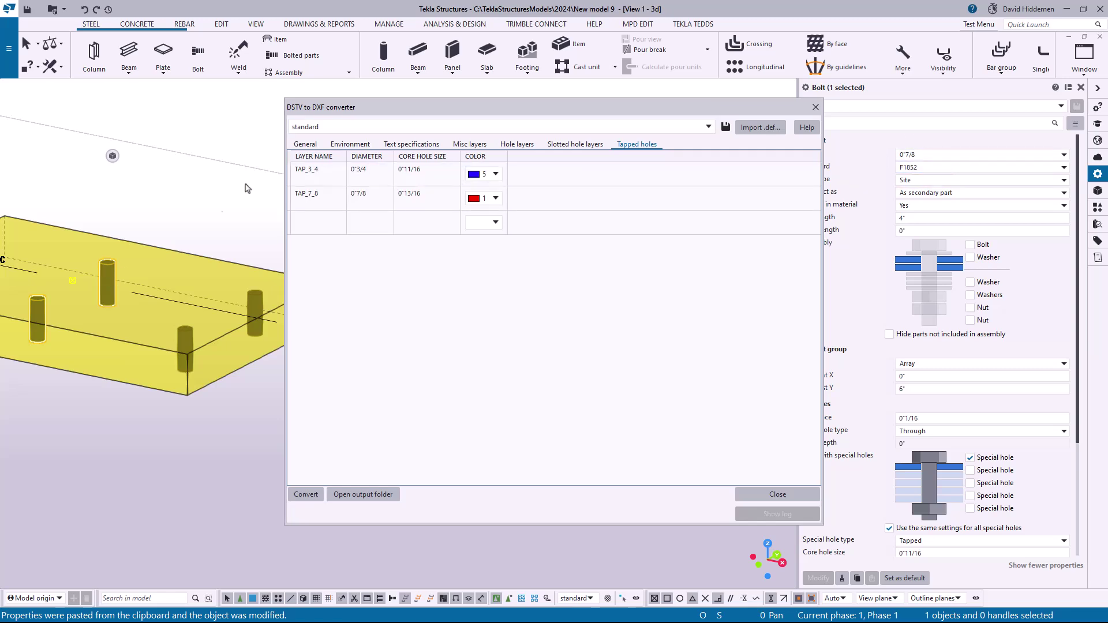
pyautogui.click(187, 333)
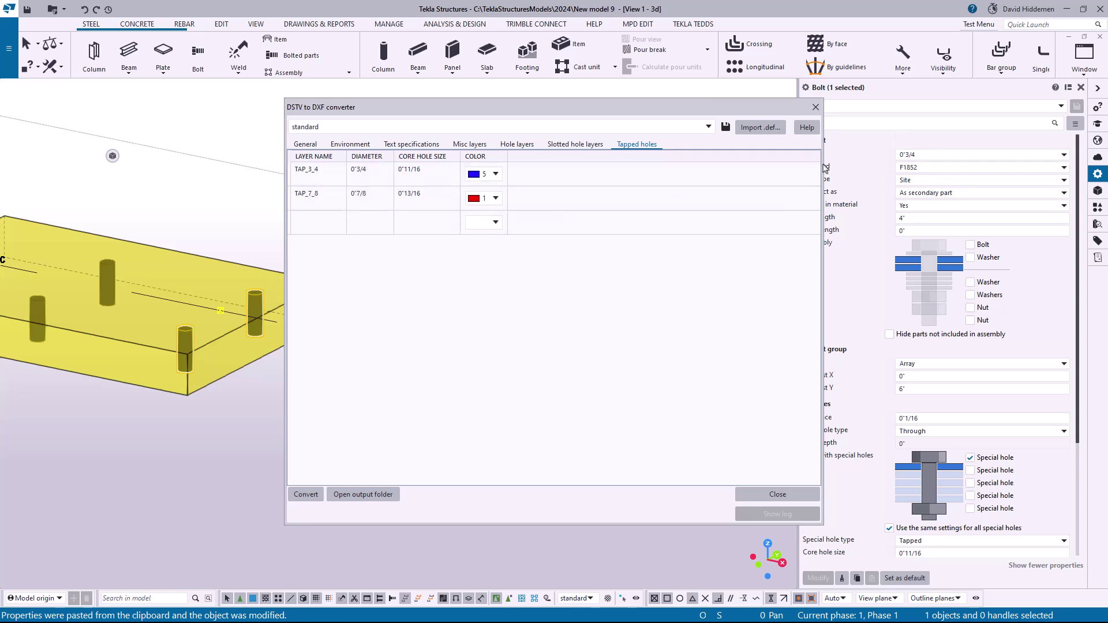
pyautogui.click(372, 175)
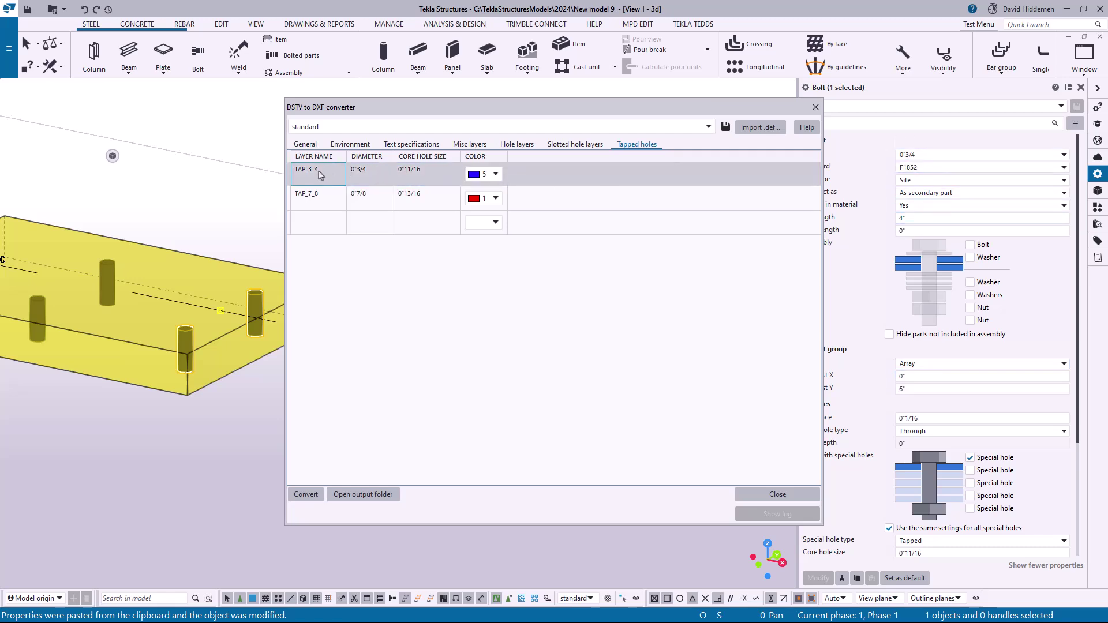
pyautogui.click(368, 176)
pyautogui.click(414, 172)
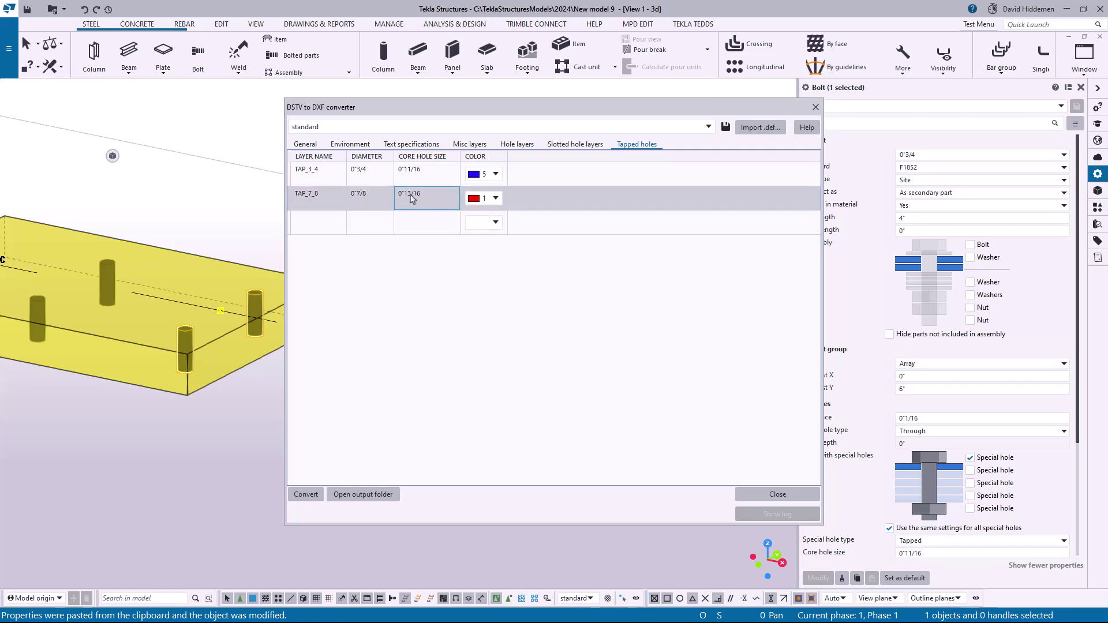
pyautogui.click(427, 175)
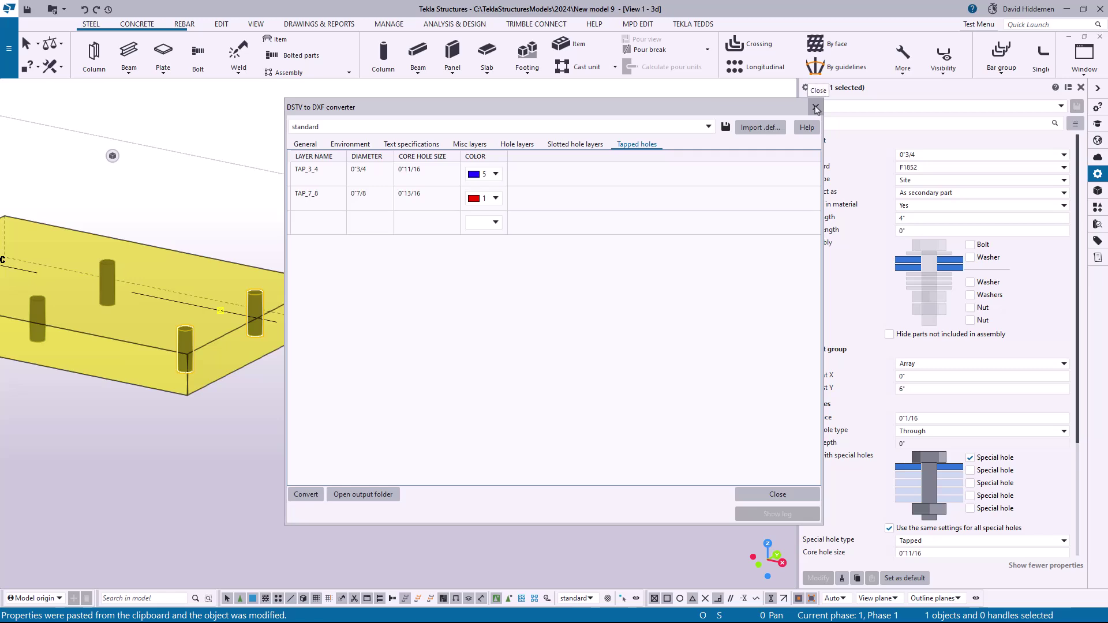
# Step: Close the DSTV to DXF converter, deselect the bolt, and zoom and pan to the grids and beams
pyautogui.click(815, 109)
pyautogui.click(507, 321)
pyautogui.scroll(-2, 507, 322)
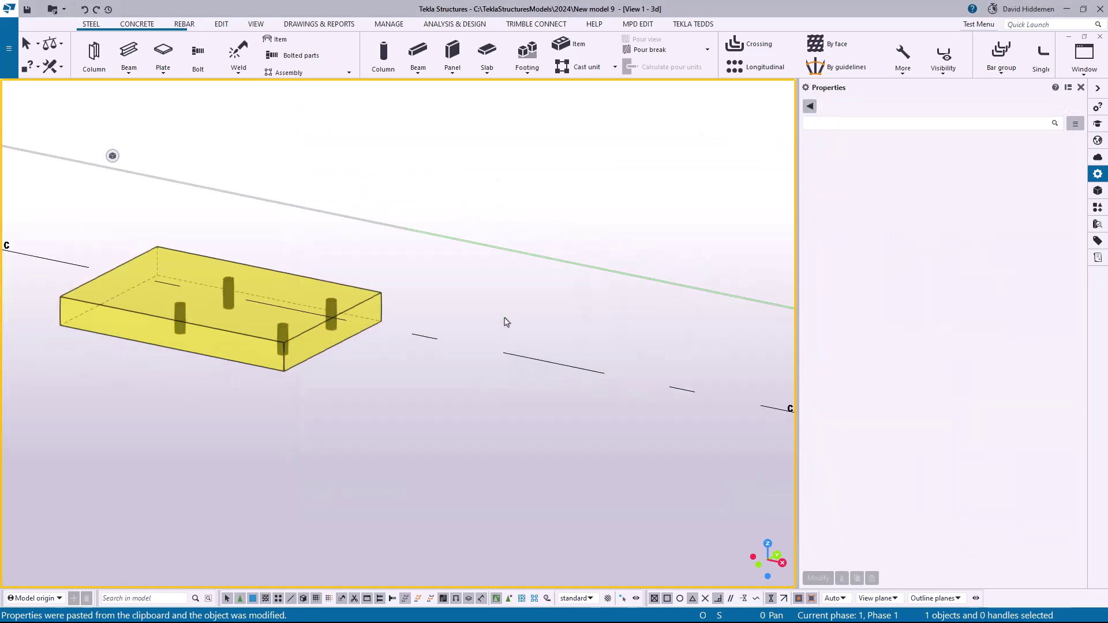
pyautogui.scroll(-6, 496, 335)
pyautogui.moveTo(314, 416); pyautogui.dragTo(615, 467, button='middle')
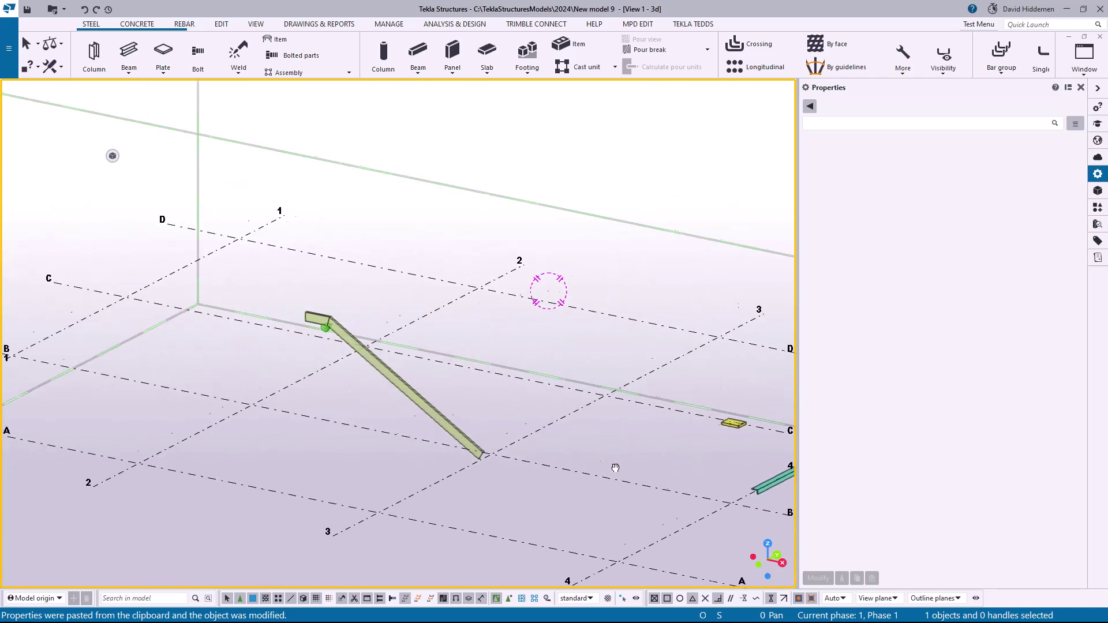
pyautogui.scroll(3, 442, 417)
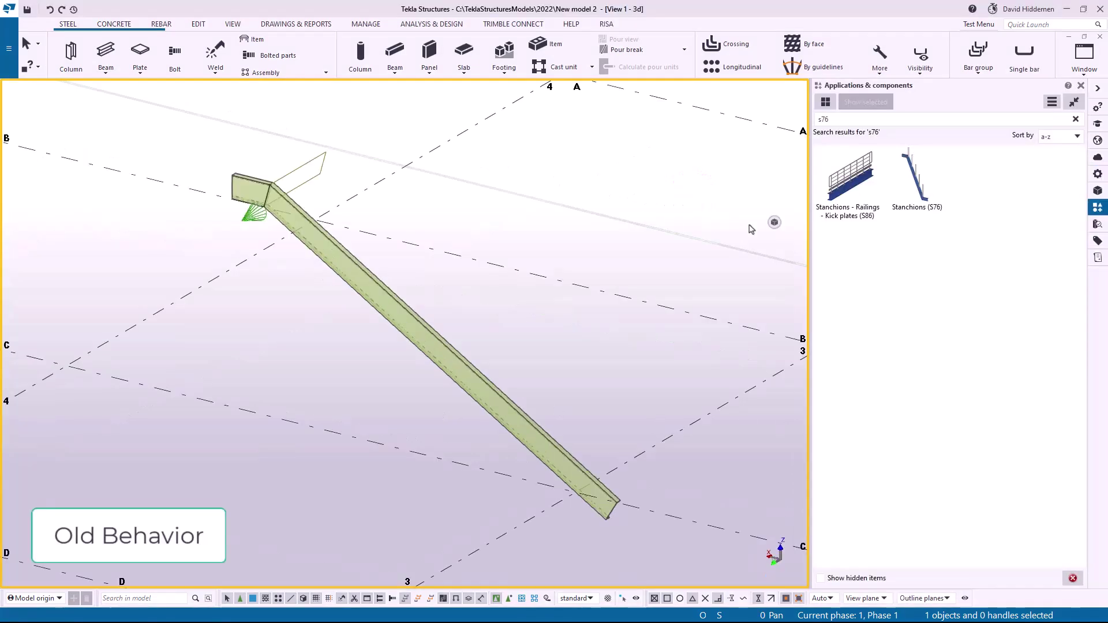
# Step: Apply Stanchions (S76) to the sloped C10X15.3 channel, from its lower end mid point to its upper corner
pyautogui.click(917, 194)
pyautogui.scroll(6, 634, 503)
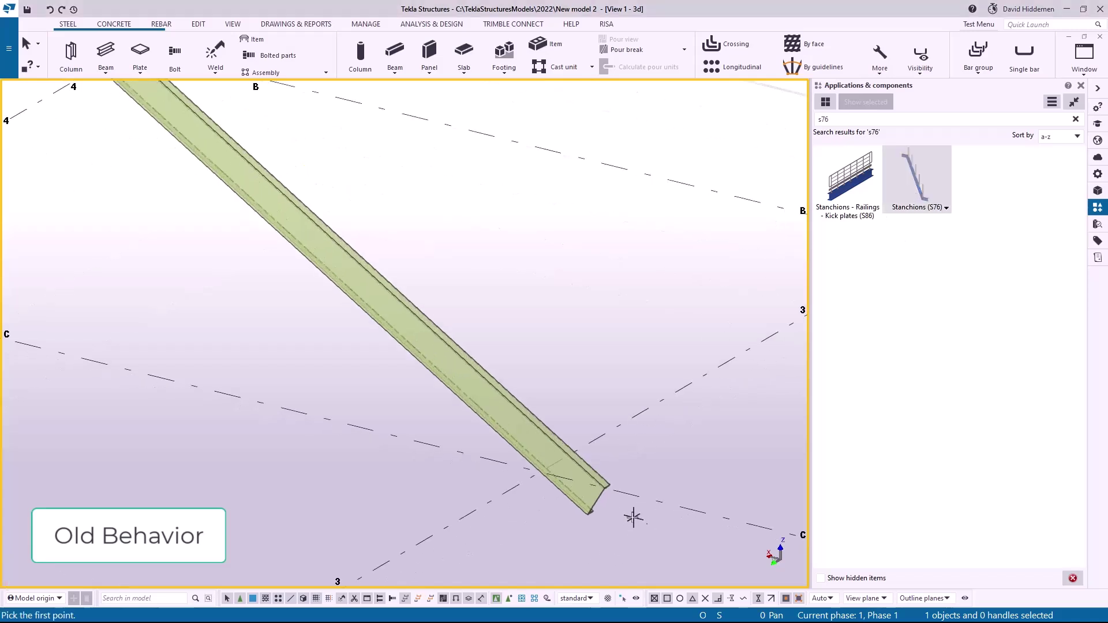
pyautogui.click(575, 459)
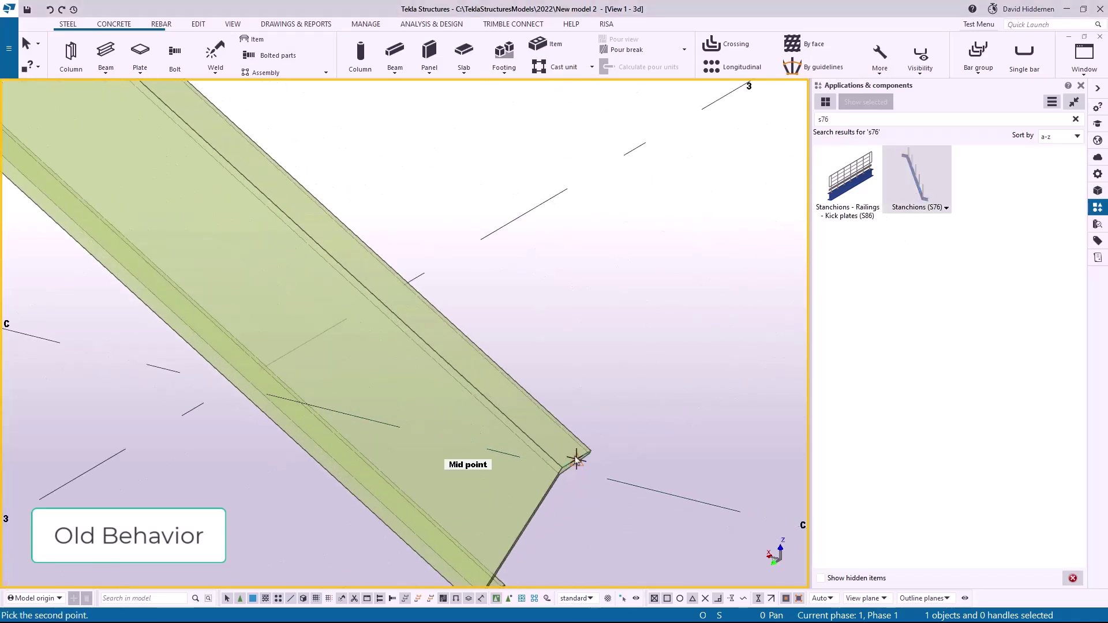
pyautogui.scroll(-5, 523, 432)
pyautogui.scroll(5, 317, 240)
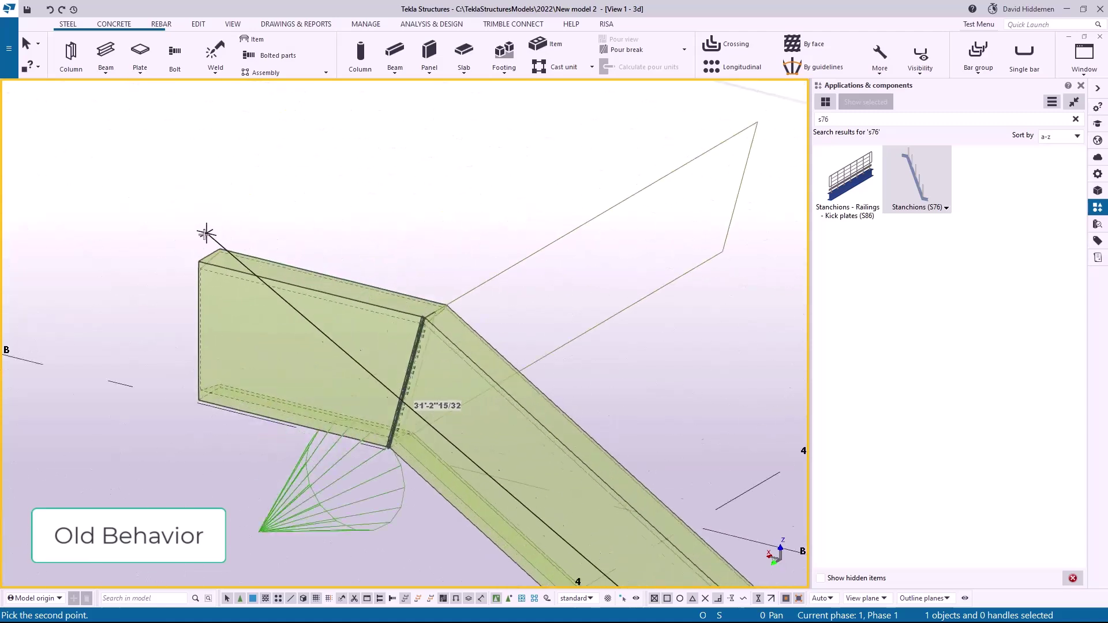
pyautogui.click(208, 254)
pyautogui.scroll(-5, 346, 288)
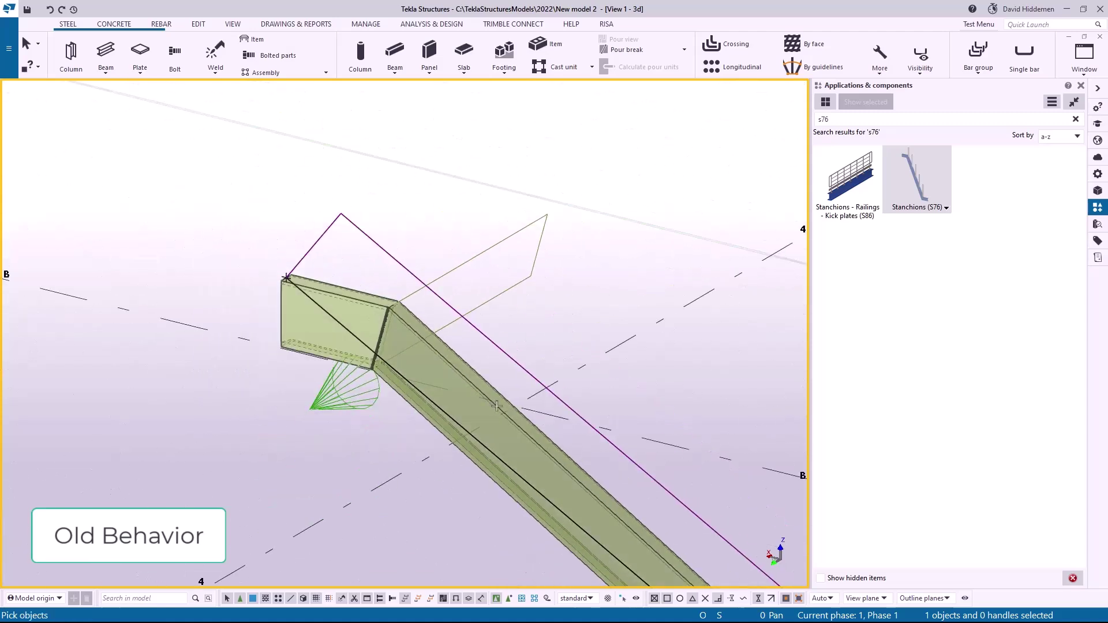
pyautogui.scroll(-5, 372, 300)
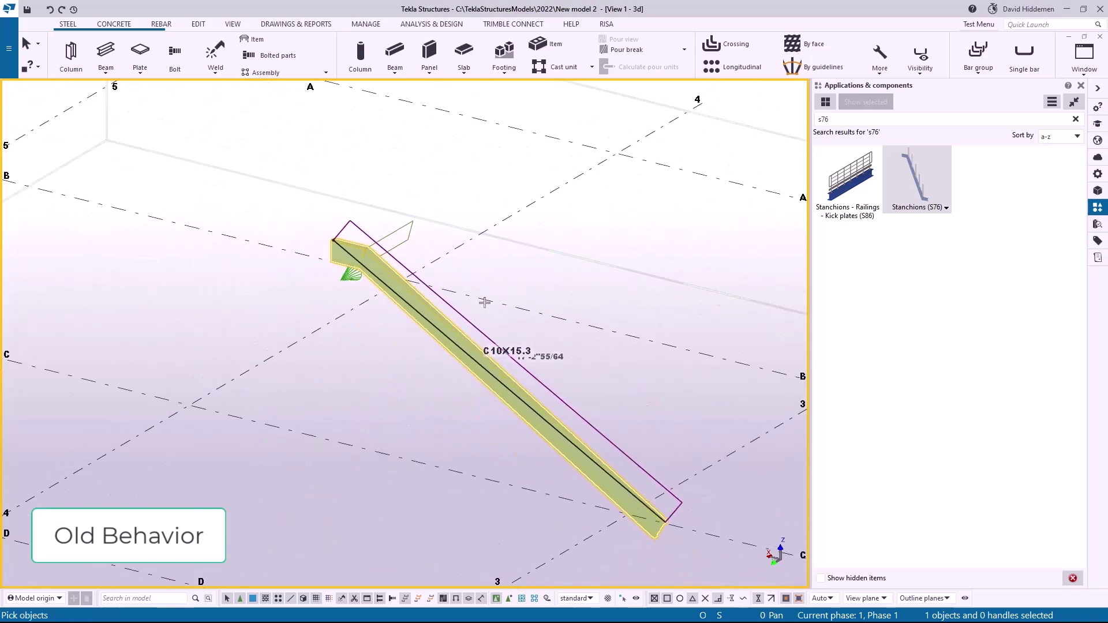
pyautogui.click(528, 350)
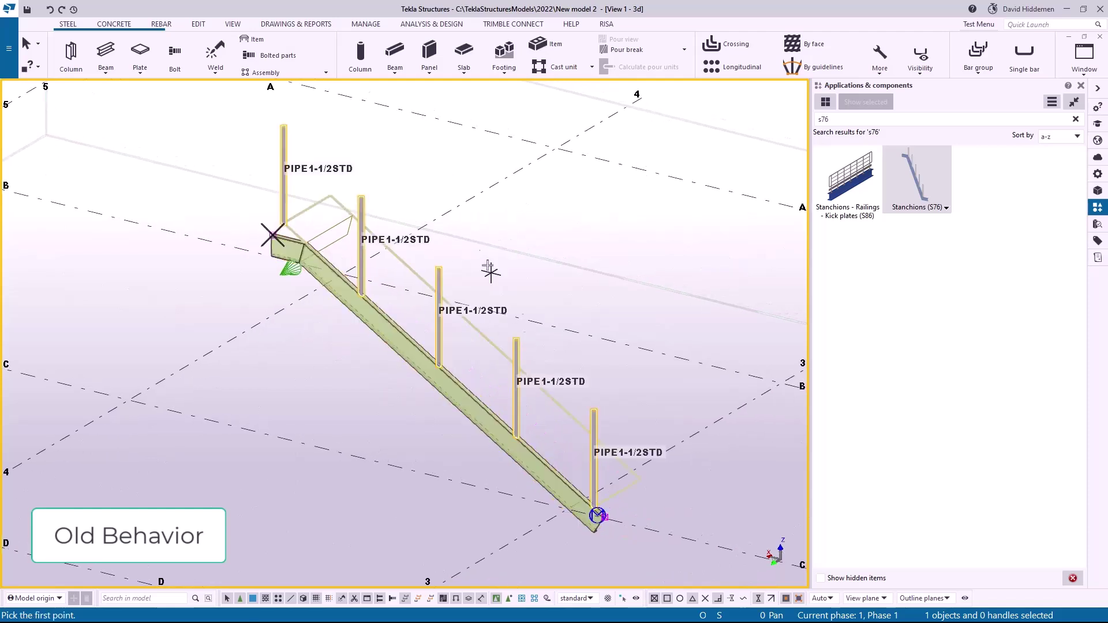
# Step: Zoom and orbit the model to inspect the five new stanchion posts along the channel
pyautogui.scroll(2, 489, 267)
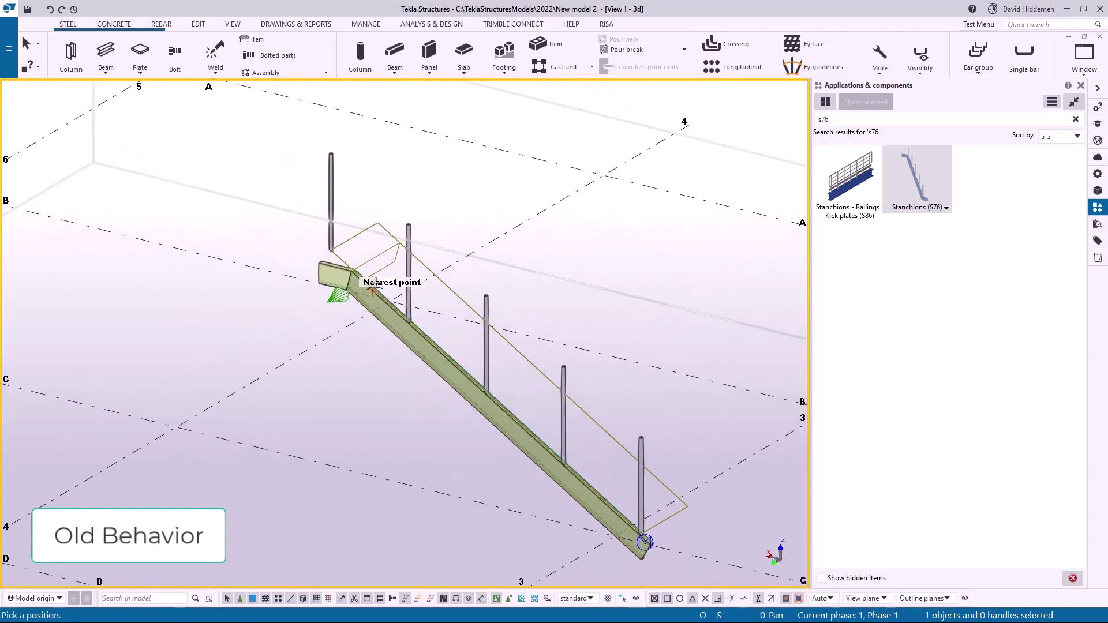
pyautogui.moveTo(372, 277); pyautogui.dragTo(405, 258, button='middle')
pyautogui.scroll(3, 404, 403)
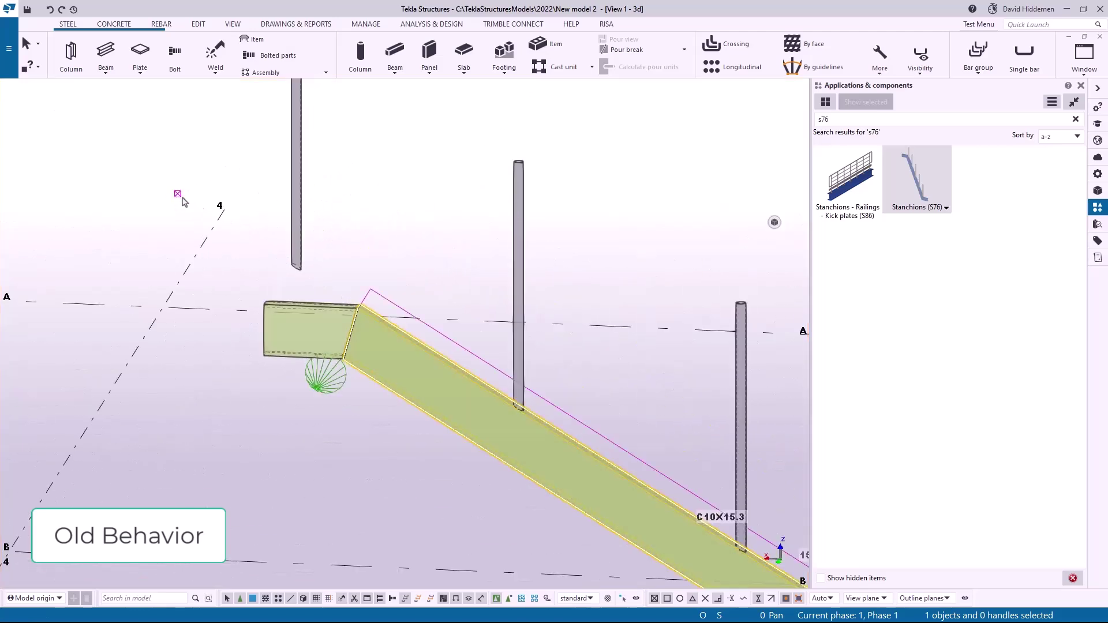
pyautogui.scroll(-5, 408, 411)
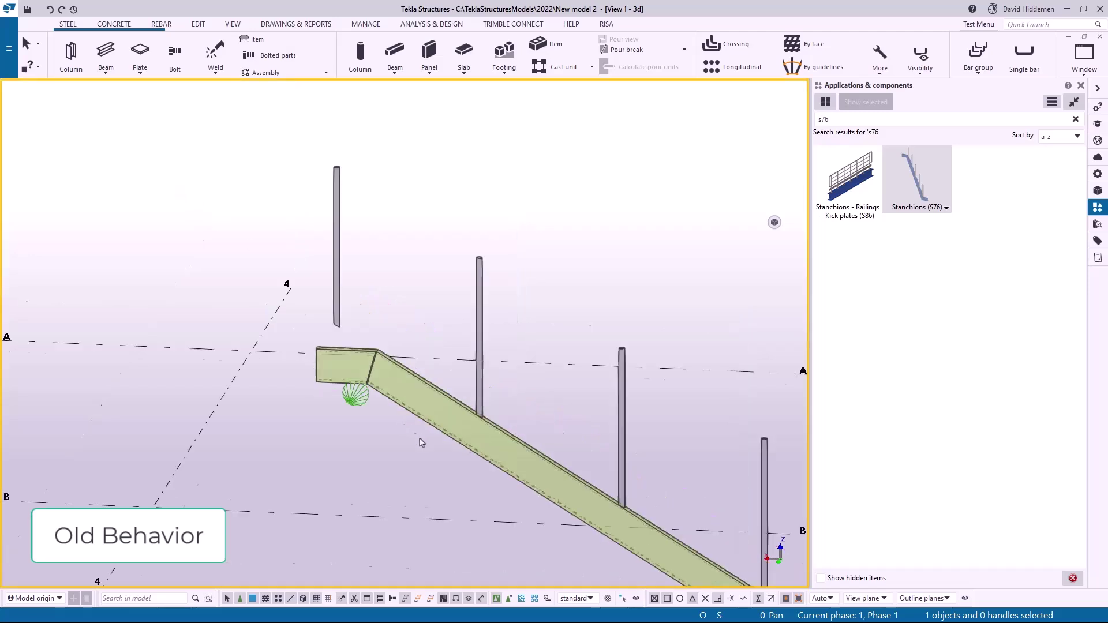
pyautogui.keyDown('ctrl'); pyautogui.moveTo(360, 354); pyautogui.dragTo(319, 406, button='middle'); pyautogui.keyUp('ctrl')
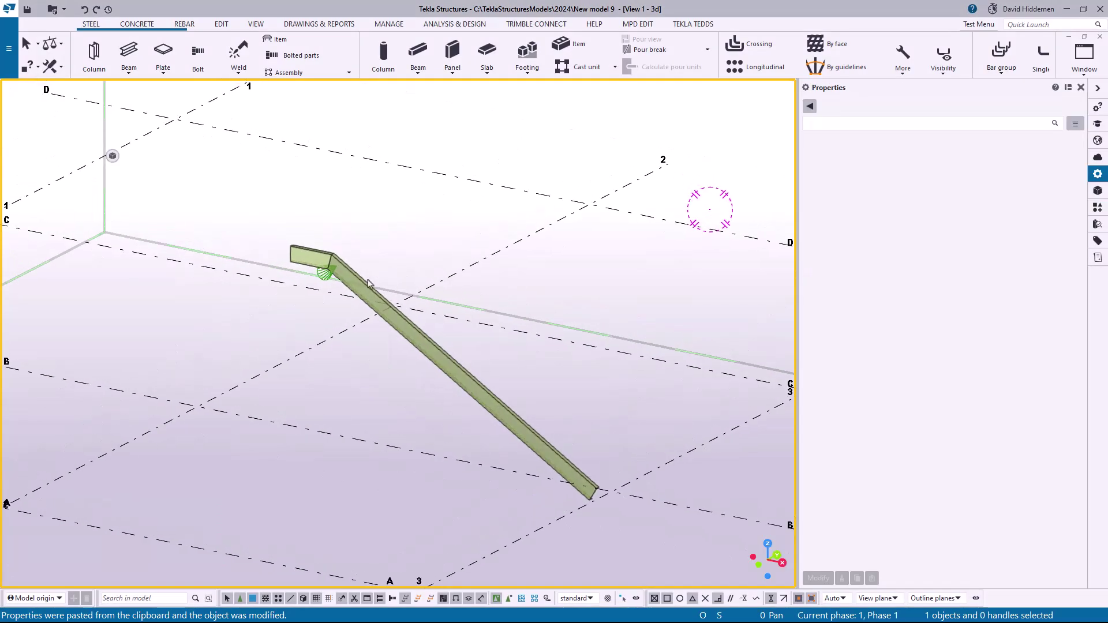
# Step: Select the C8X11.5 channel stringer and pick Stanchions (S76) from an 's76' catalogue search
pyautogui.click(370, 286)
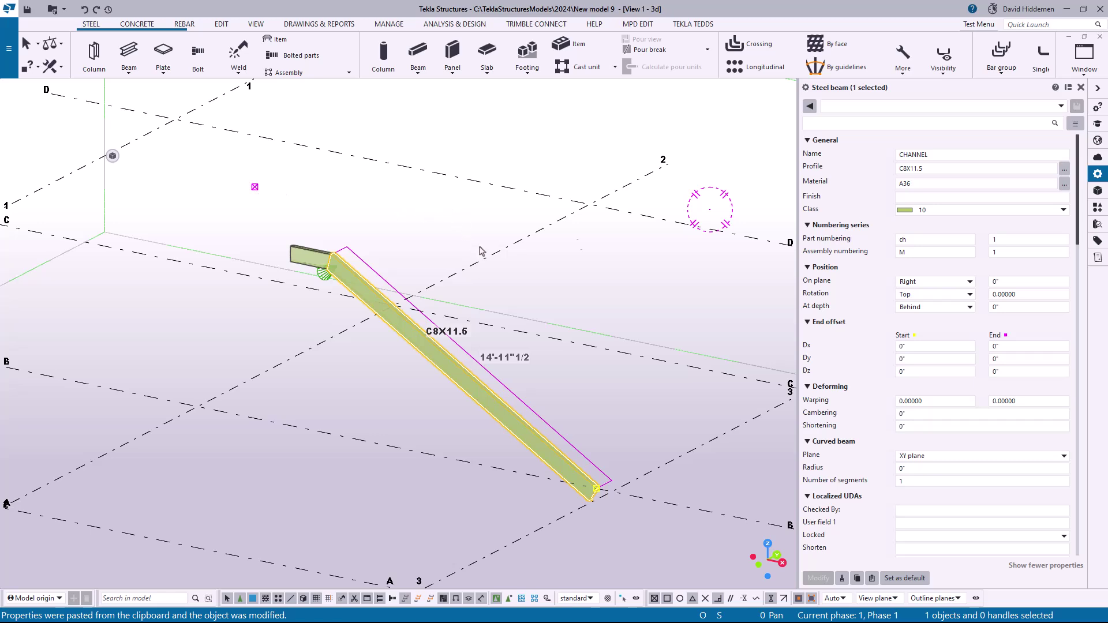
pyautogui.click(1098, 207)
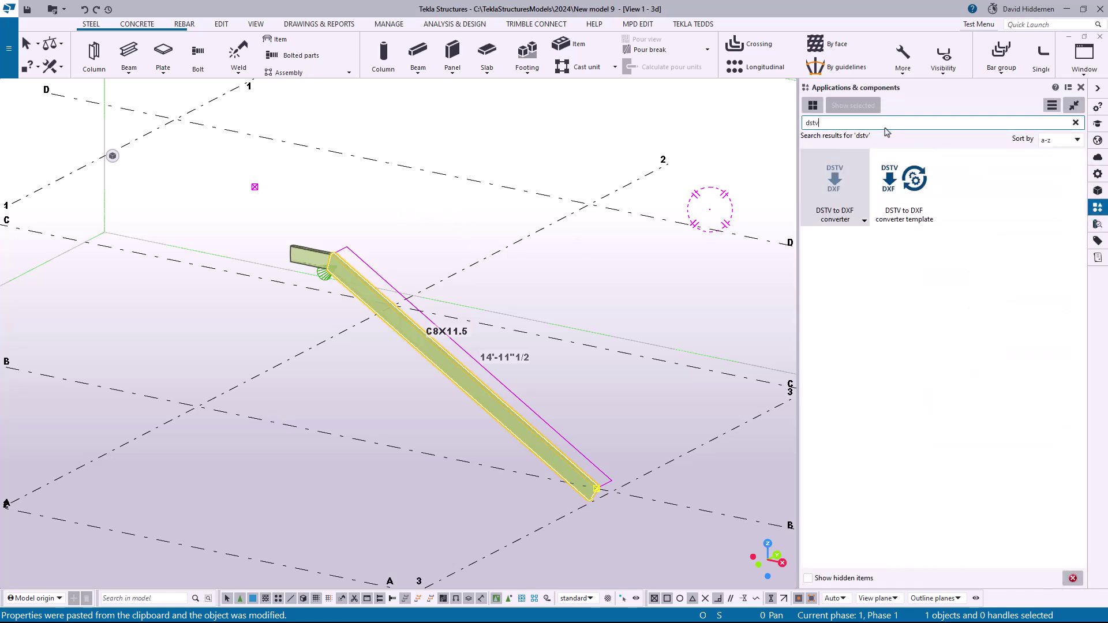
pyautogui.press('BackSpace')
pyautogui.press('BackSpace')
pyautogui.press('BackSpace')
pyautogui.press('BackSpace')
pyautogui.write('s76')
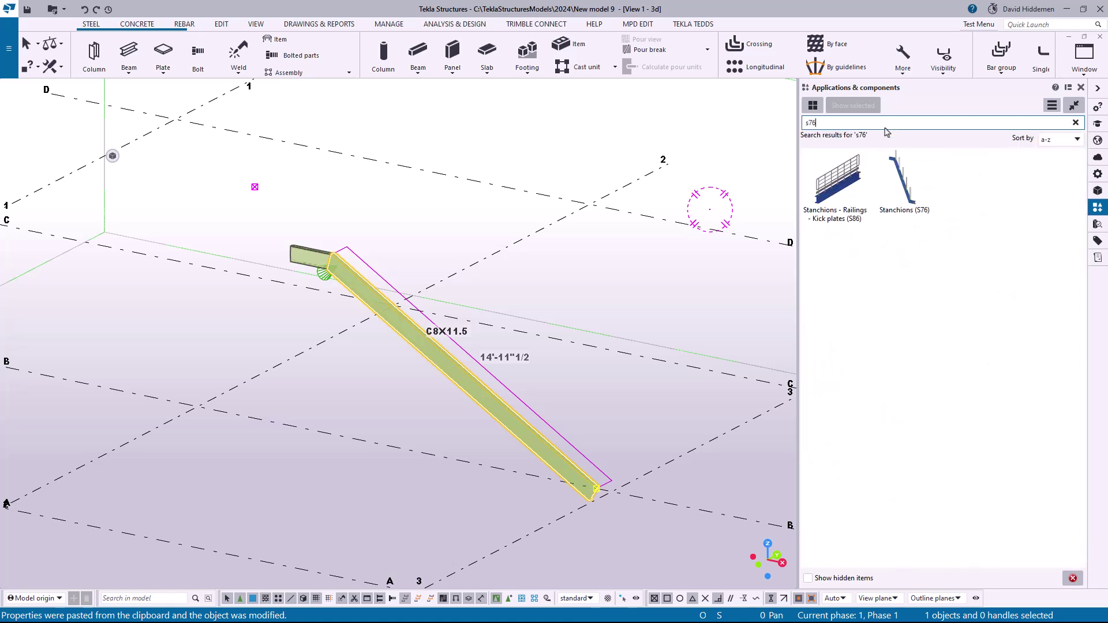
pyautogui.click(915, 213)
# Step: Create the stanchions between the channel's lower end mid point and its upper end
pyautogui.scroll(3, 607, 491)
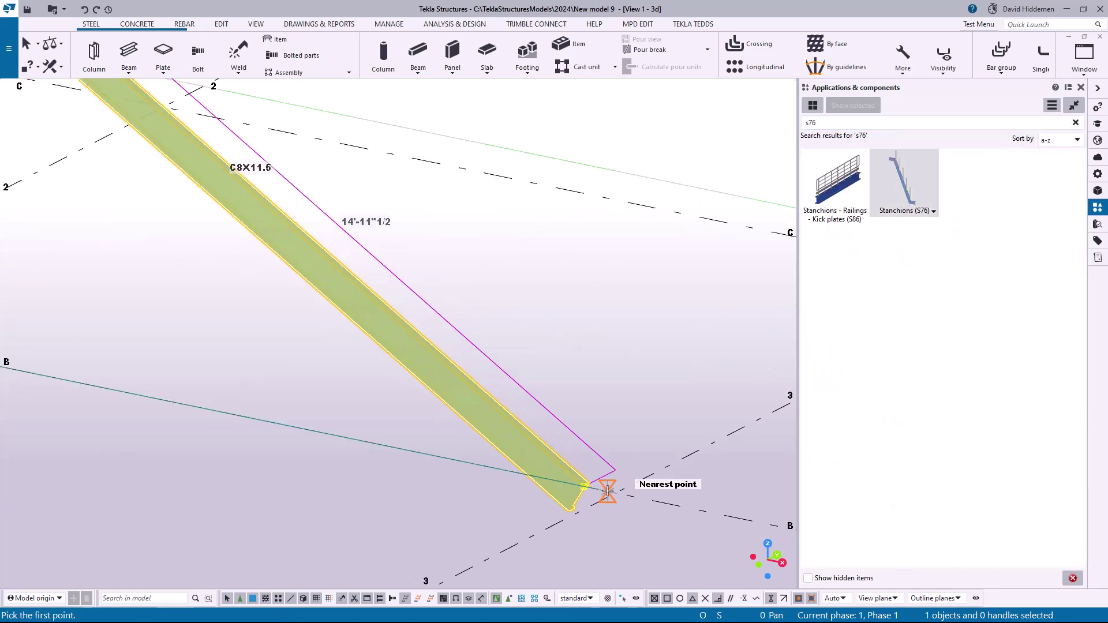
pyautogui.scroll(4, 607, 491)
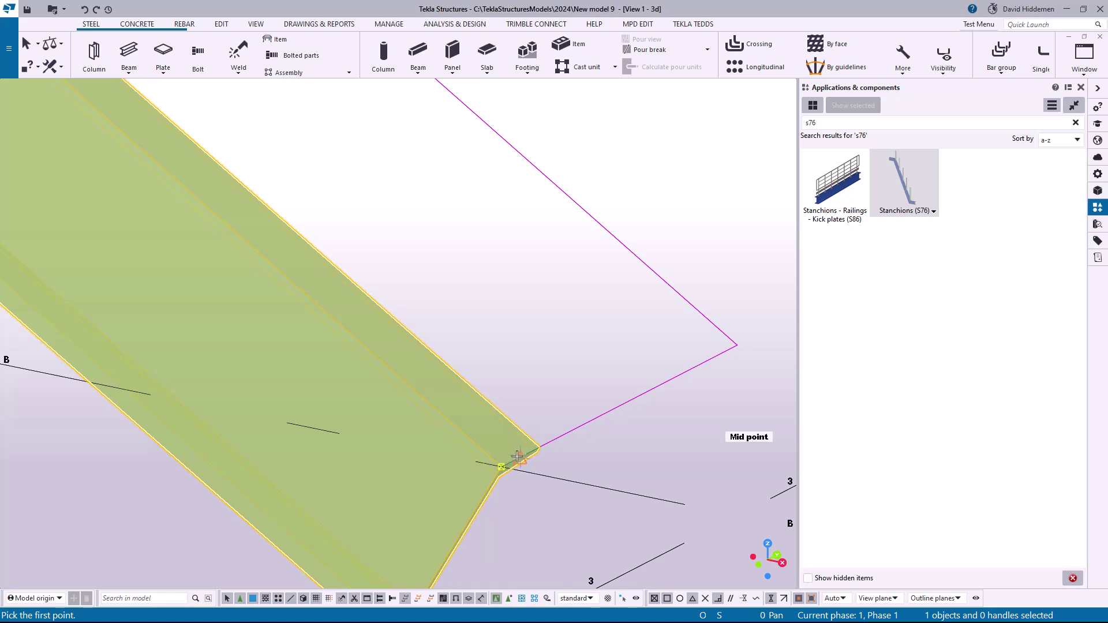
pyautogui.click(517, 456)
pyautogui.scroll(-5, 517, 457)
pyautogui.scroll(4, 181, 233)
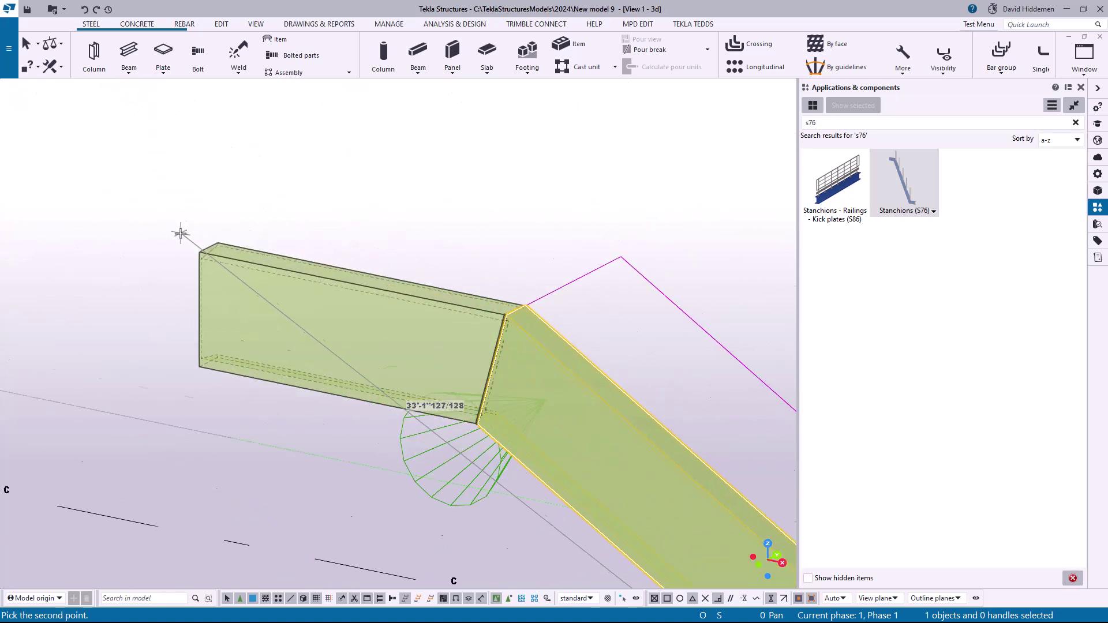
pyautogui.scroll(2, 184, 237)
pyautogui.click(216, 250)
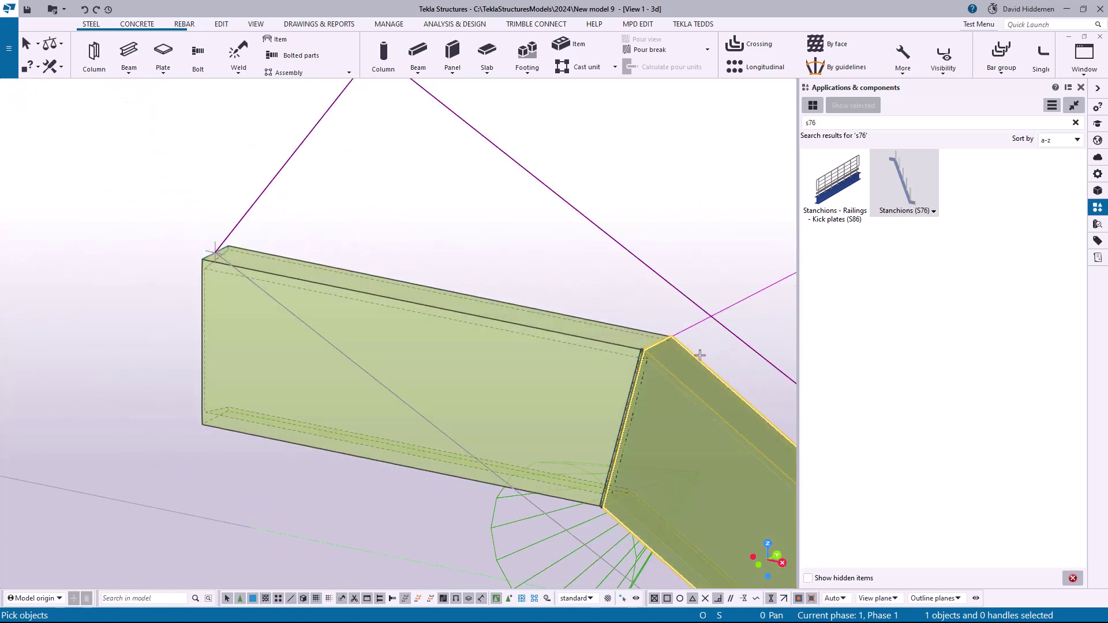
pyautogui.scroll(-5, 635, 335)
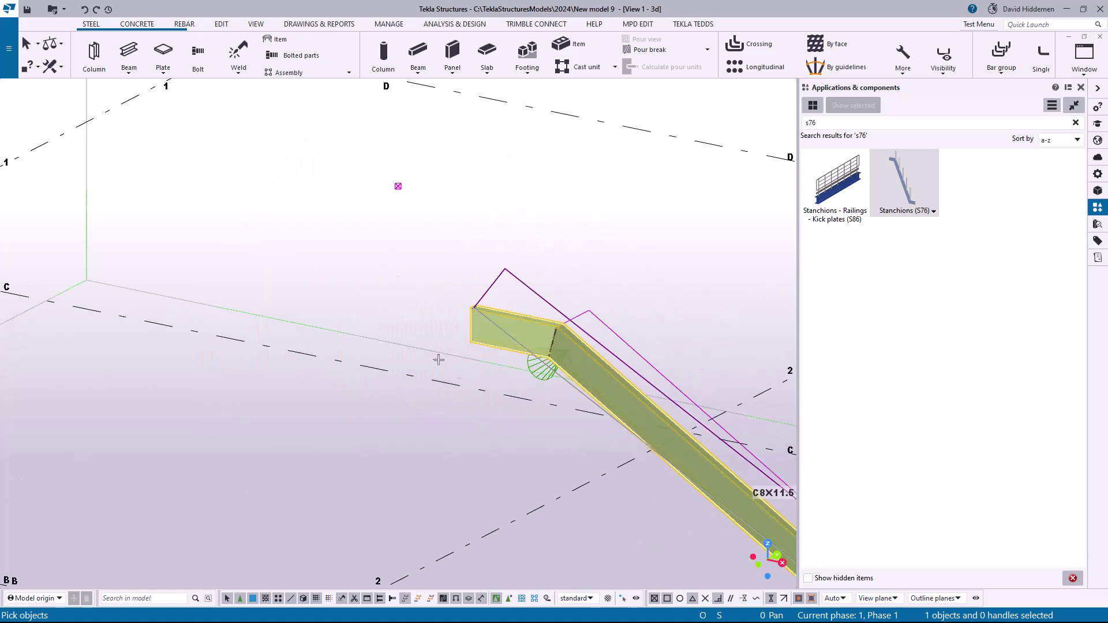
pyautogui.middleClick(435, 337)
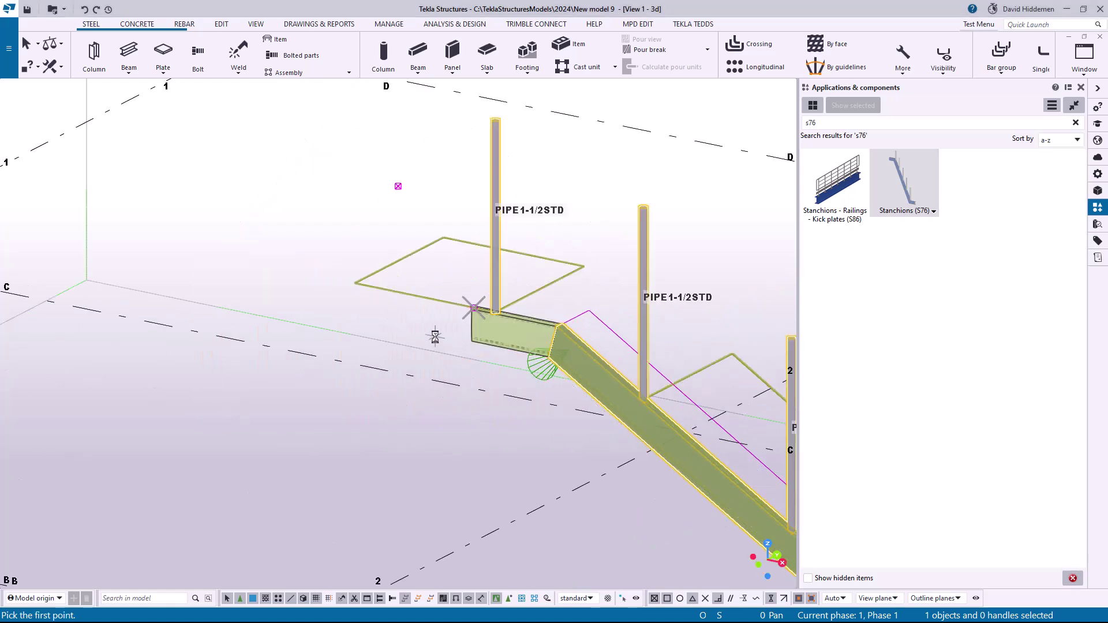
# Step: Orbit and pan to view all five PIPE1-1/2STD posts along the whole stringer
pyautogui.keyDown('ctrl'); pyautogui.moveTo(595, 294); pyautogui.dragTo(564, 304, button='middle'); pyautogui.keyUp('ctrl')
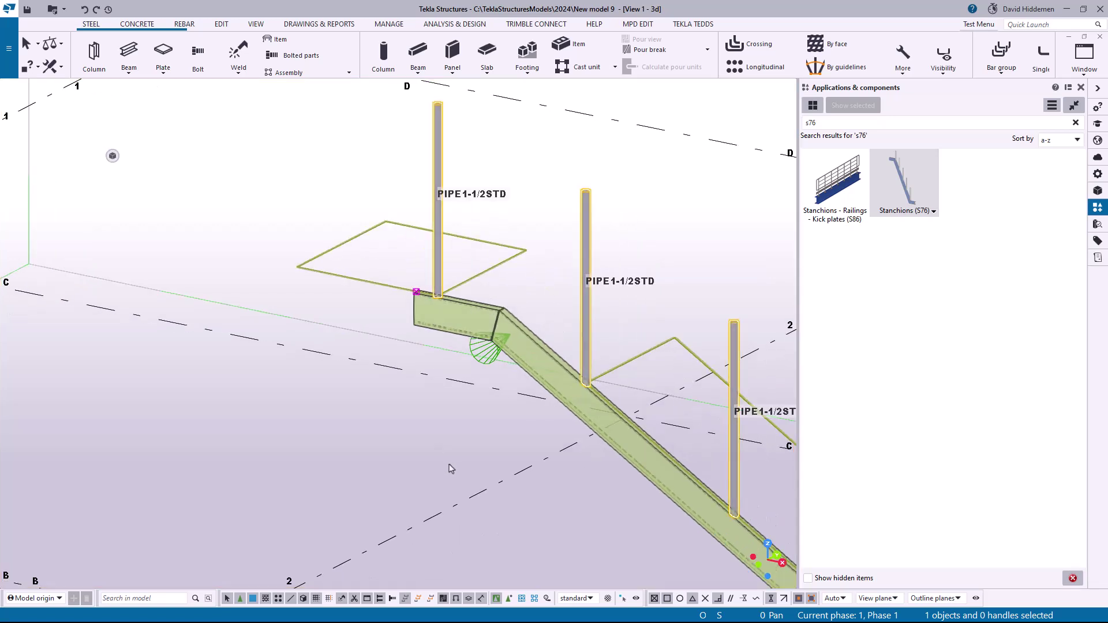
pyautogui.keyDown('ctrl'); pyautogui.moveTo(451, 469); pyautogui.dragTo(350, 397, button='middle'); pyautogui.keyUp('ctrl')
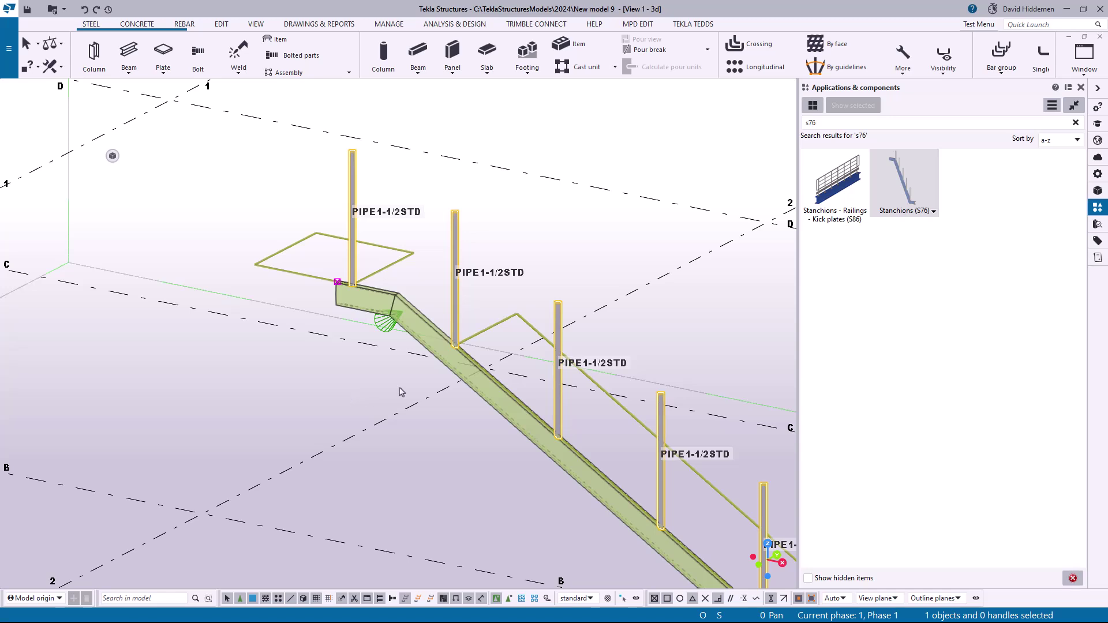
pyautogui.moveTo(525, 323)
pyautogui.mouseDown(button='middle')
pyautogui.moveTo(468, 298)
pyautogui.moveTo(506, 316)
pyautogui.mouseUp(button='middle')
pyautogui.scroll(-1, 467, 297)
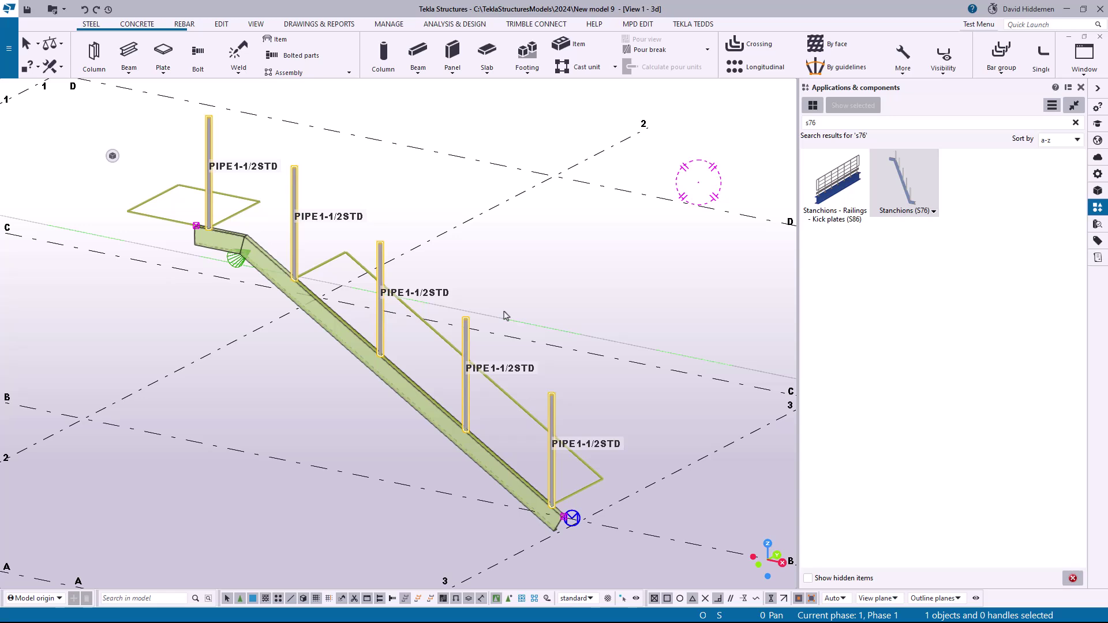
pyautogui.scroll(-5, 506, 316)
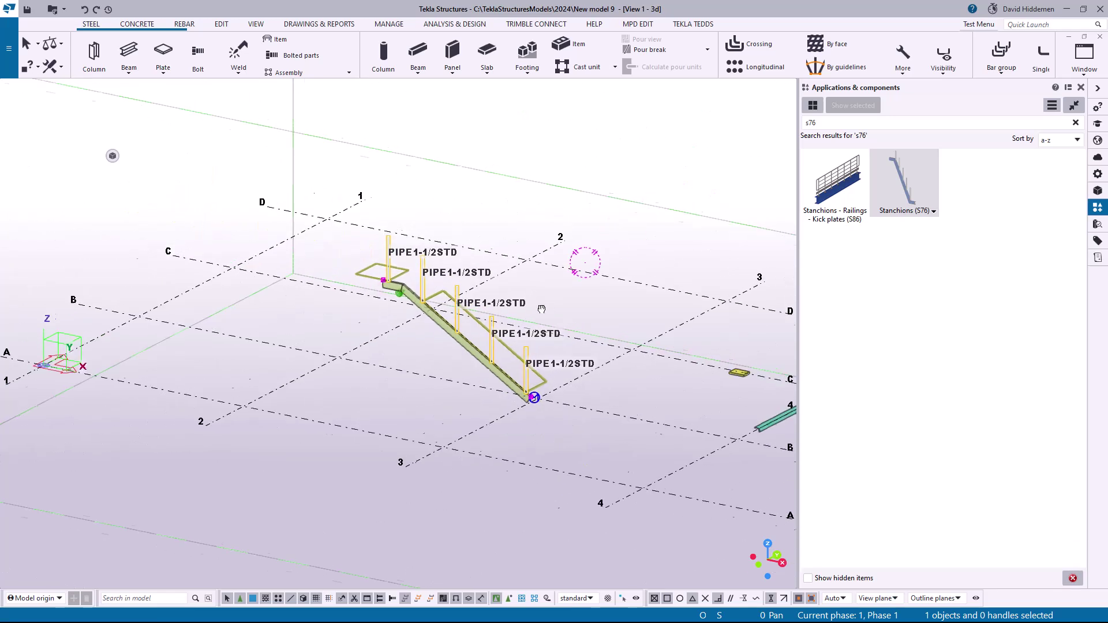
pyautogui.moveTo(487, 281); pyautogui.dragTo(418, 284, button='middle')
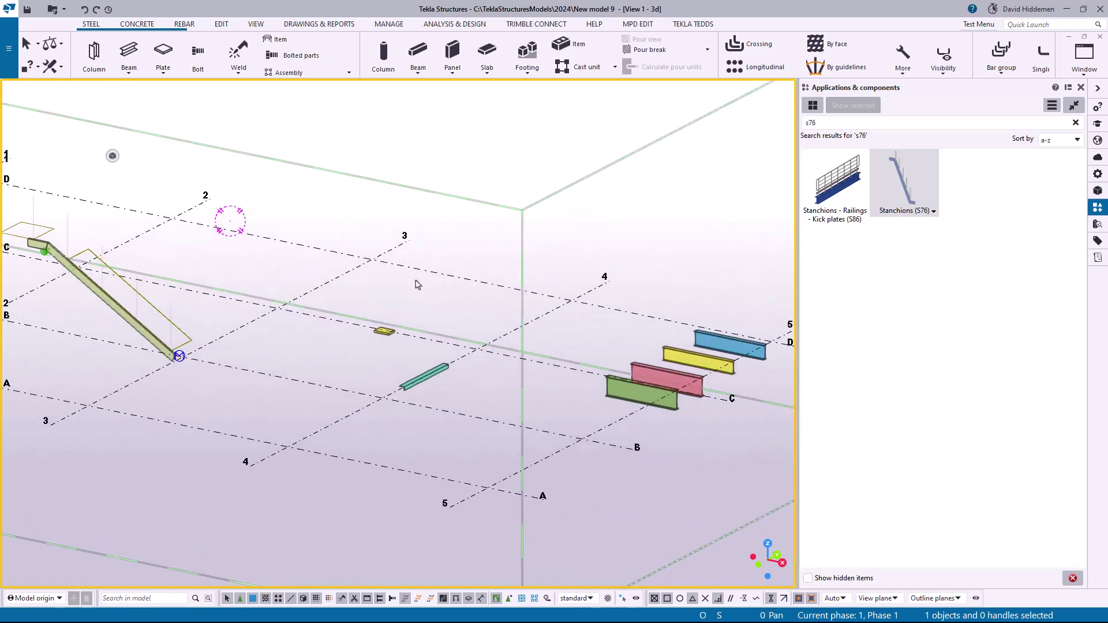